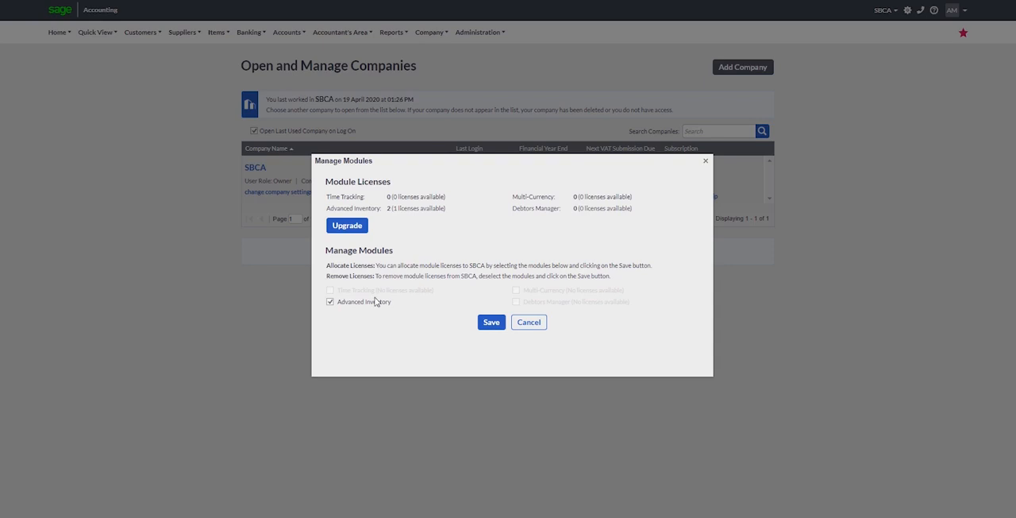
# Save the Advanced Inventory module allocation for the SBCA company.
pyautogui.click(492, 323)
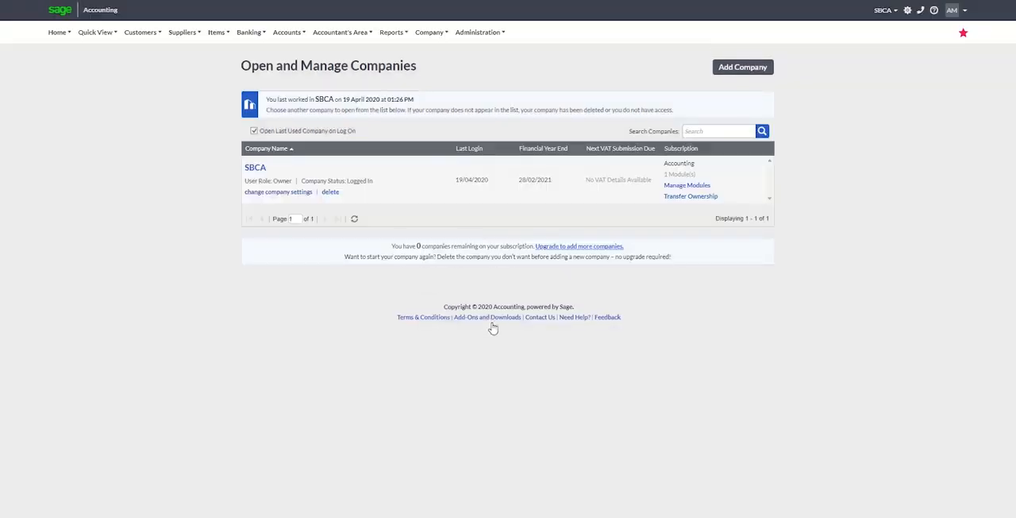
# Turn on Use Perpetual Inventory System in the company's item settings and save the settings.
pyautogui.click(428, 32)
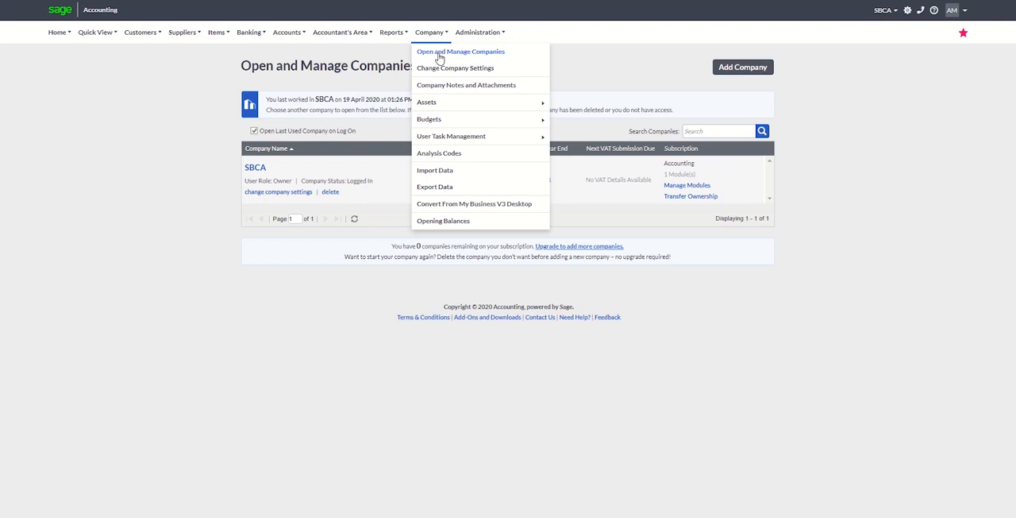
pyautogui.click(439, 70)
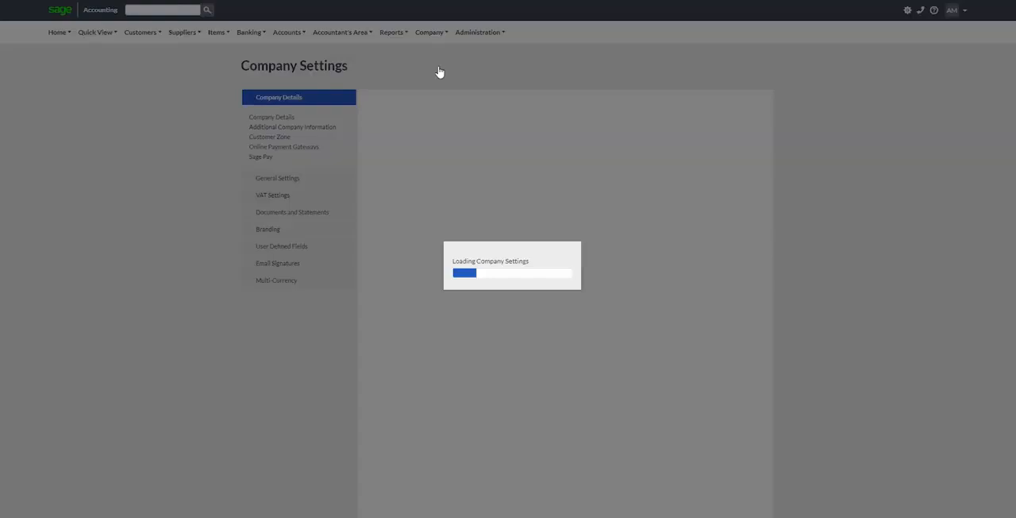
pyautogui.click(289, 179)
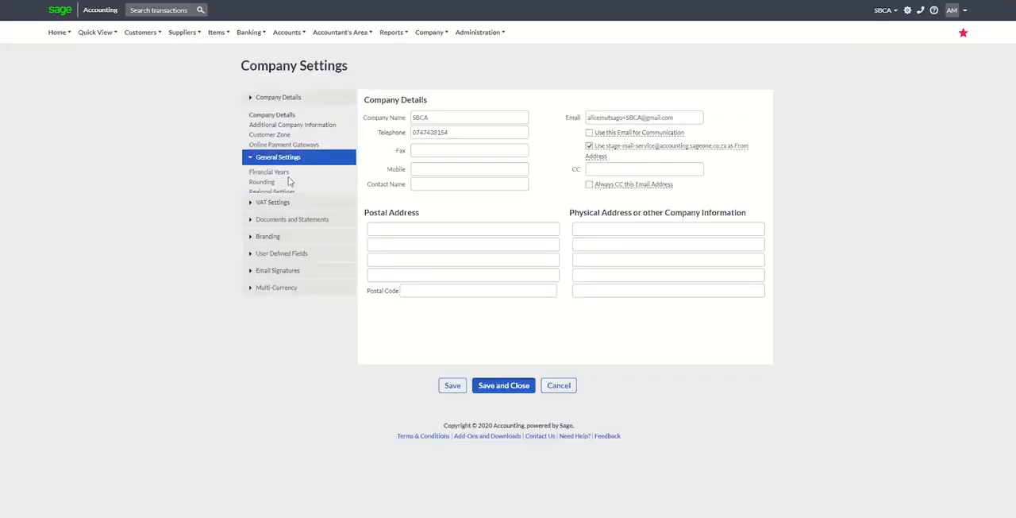
pyautogui.click(275, 175)
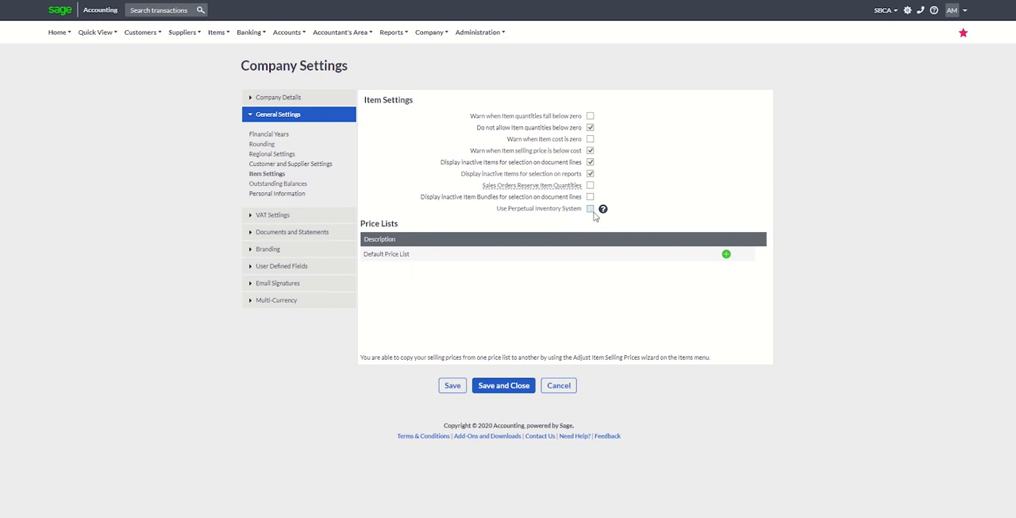
pyautogui.click(592, 211)
pyautogui.click(456, 389)
# Try to switch off Do not allow Item quantities below zero and decline the reporting discrepancy warning.
pyautogui.click(591, 128)
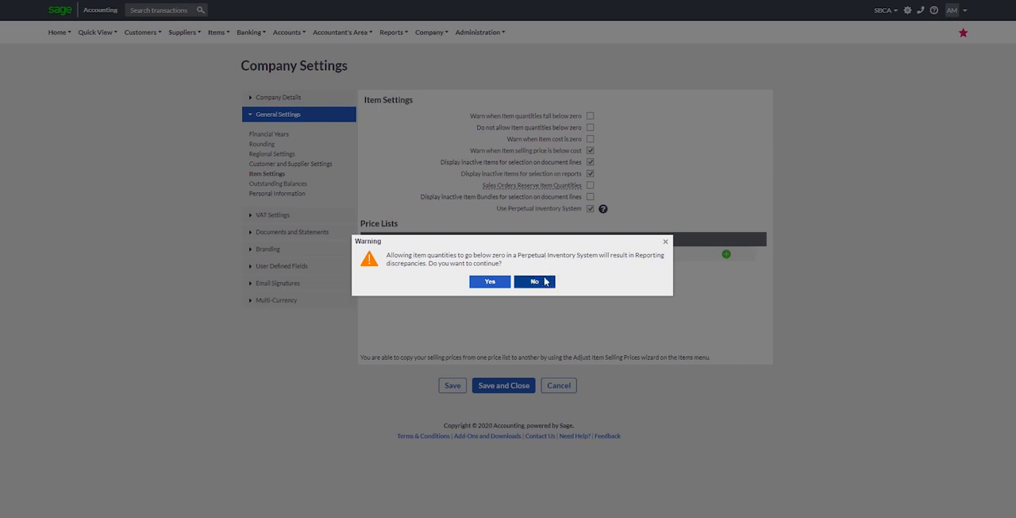
pyautogui.click(544, 281)
pyautogui.click(590, 208)
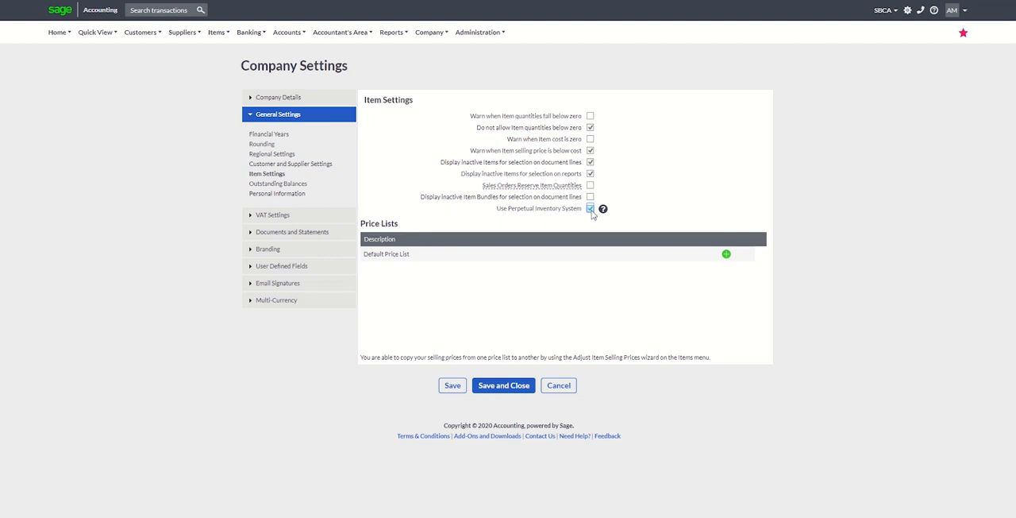
pyautogui.click(589, 128)
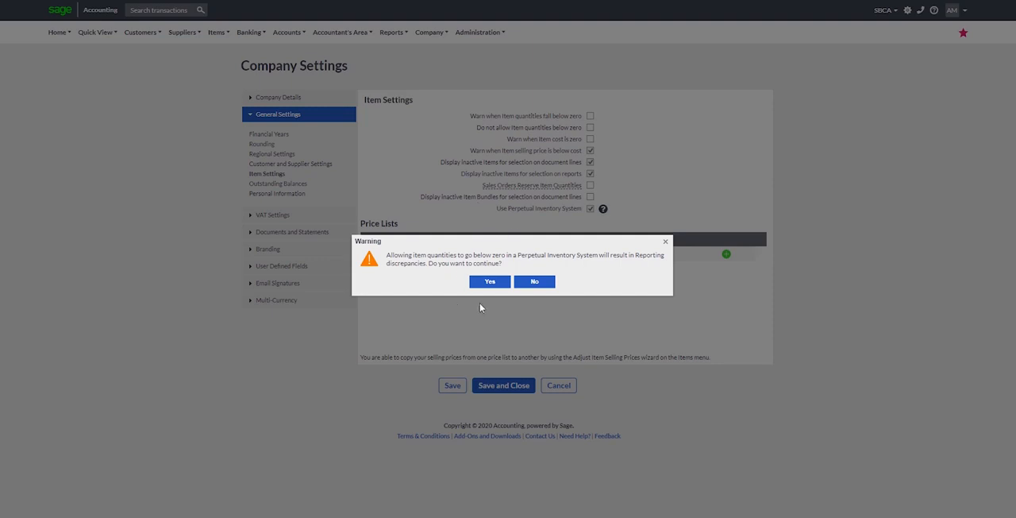
pyautogui.click(539, 285)
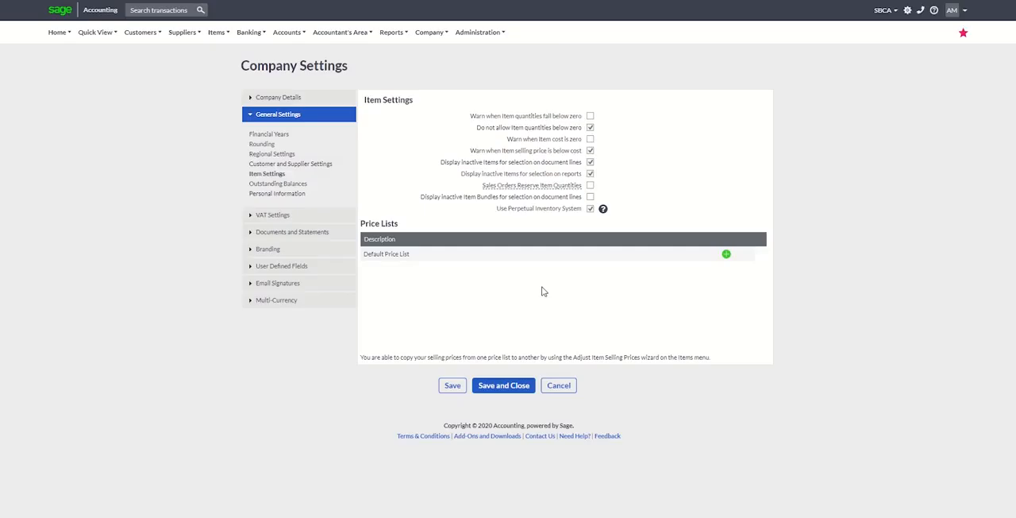
# Save the company's item settings.
pyautogui.click(453, 386)
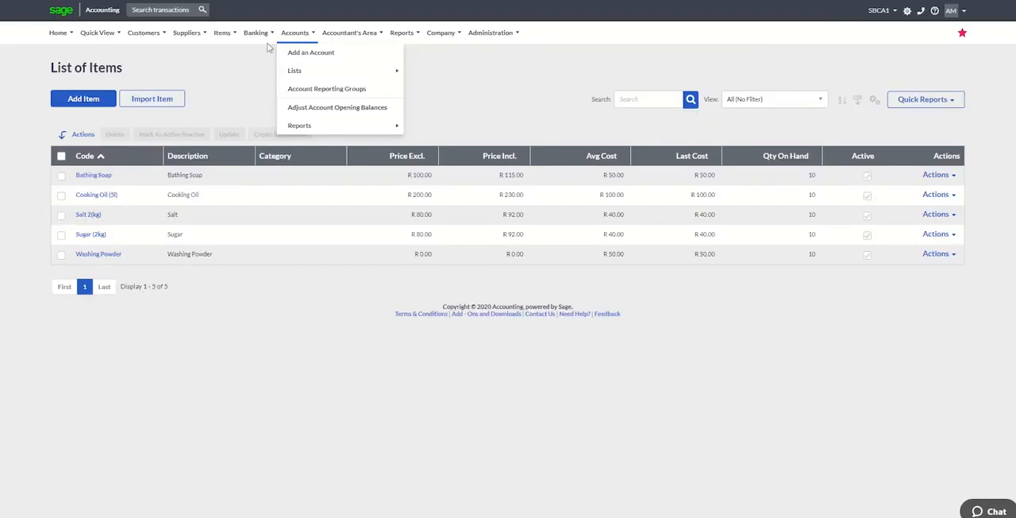
# Start a new item record and set its item type to Service.
pyautogui.moveTo(226, 45)
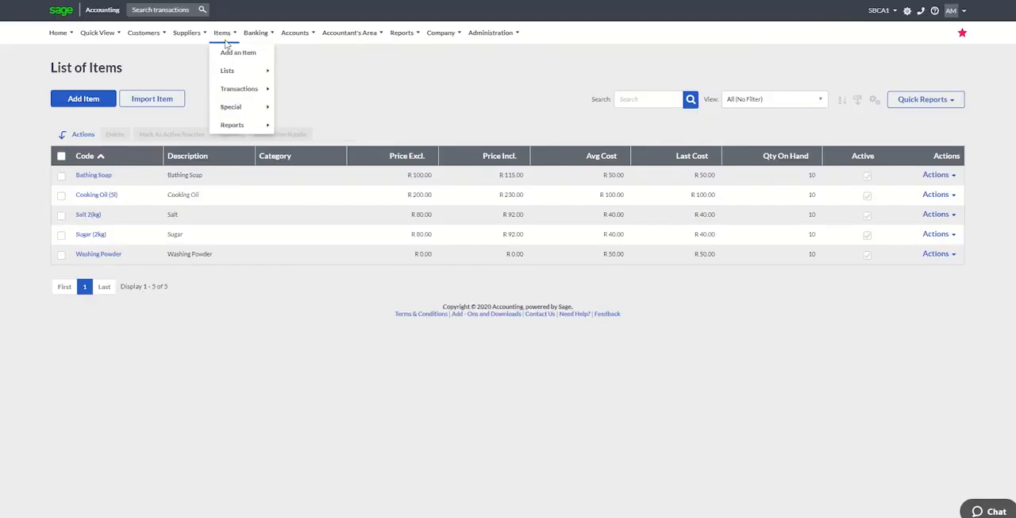
pyautogui.click(101, 107)
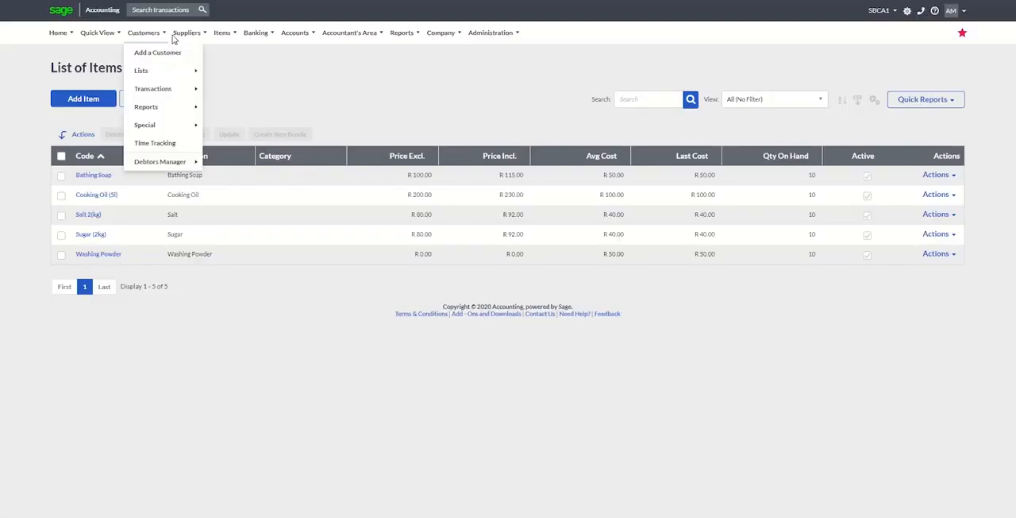
pyautogui.click(98, 101)
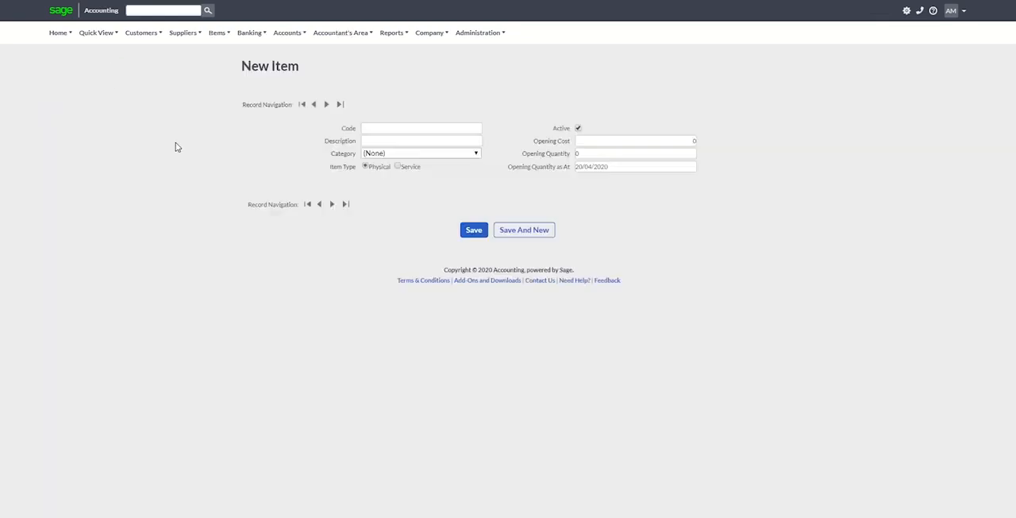
pyautogui.click(398, 174)
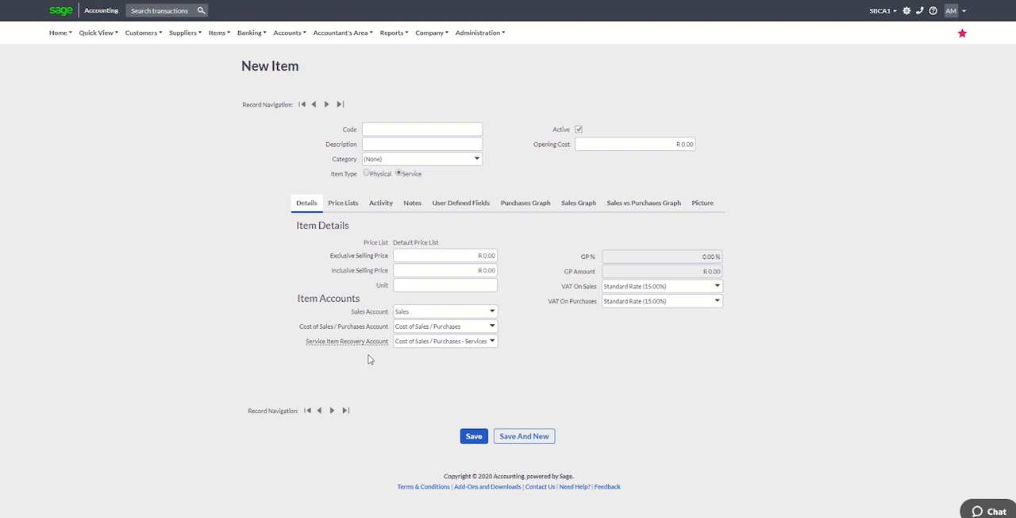
# Open the form for adding a new service item recovery account and look at its category choices.
pyautogui.click(492, 342)
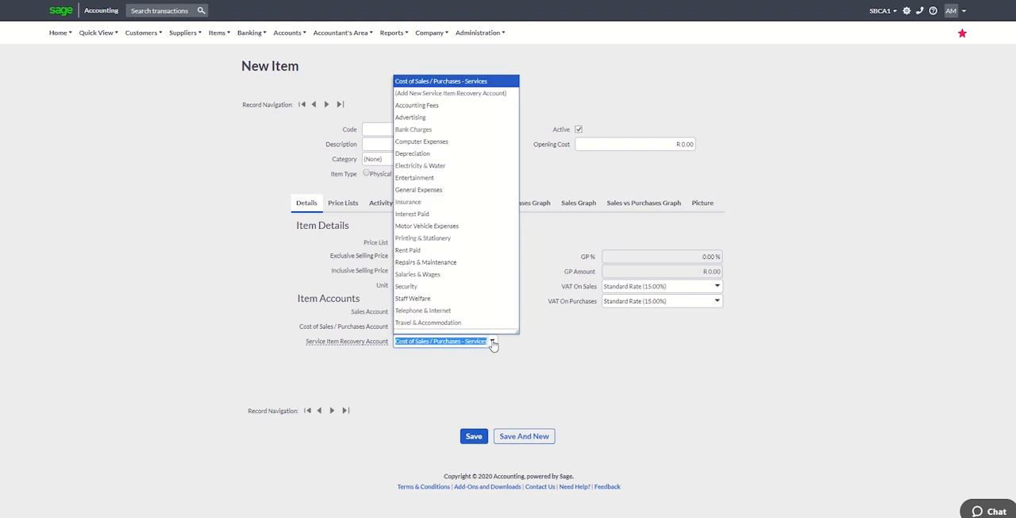
pyautogui.click(496, 93)
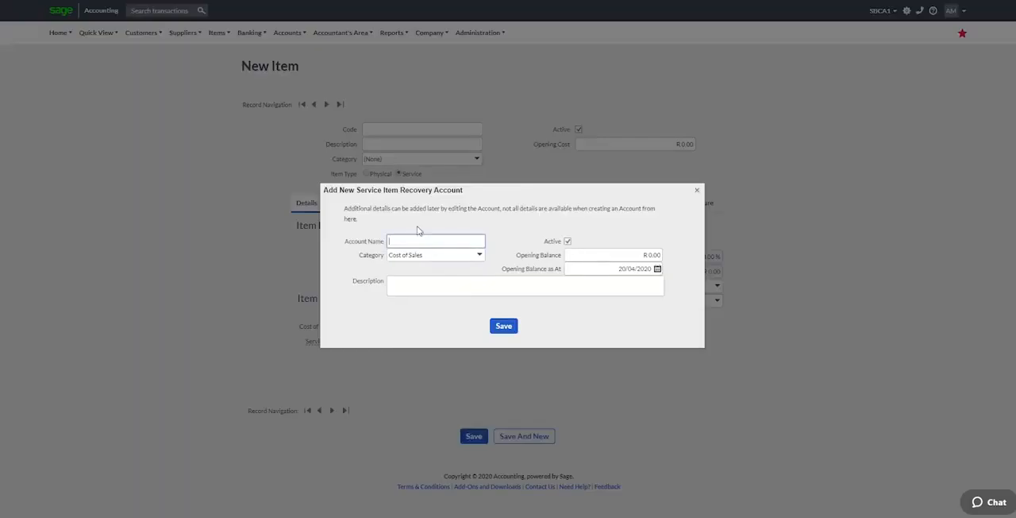
pyautogui.click(480, 257)
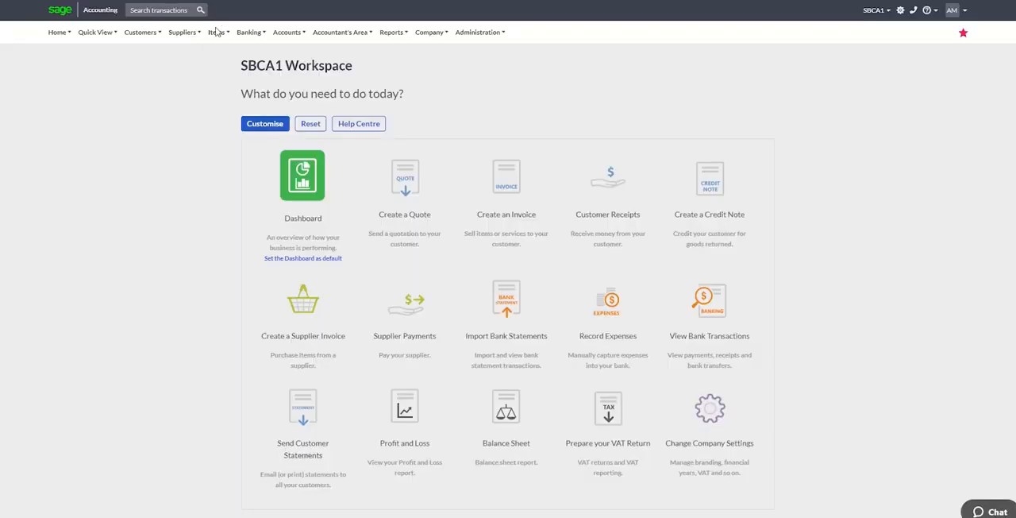
# Open the list of items to review costs and quantities on hand.
pyautogui.click(217, 32)
pyautogui.moveTo(219, 68)
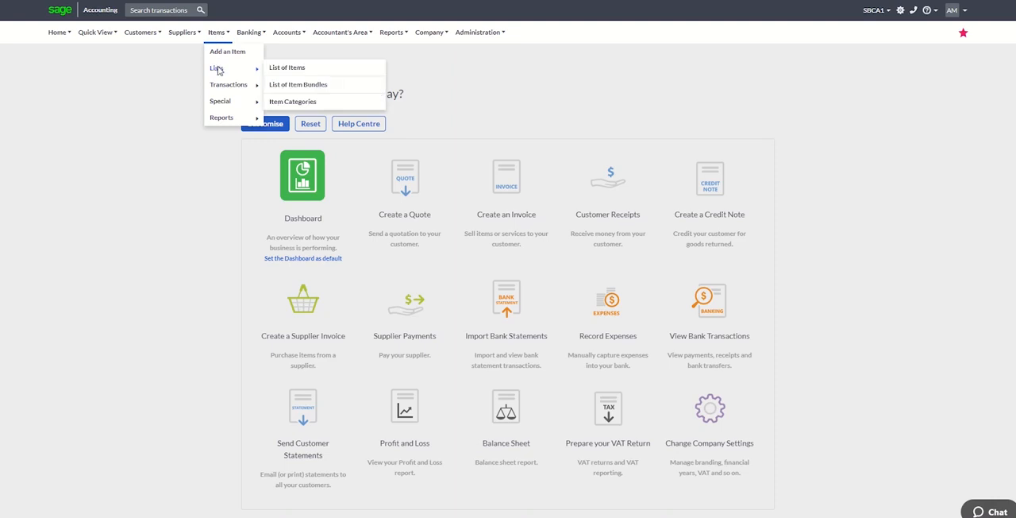
pyautogui.click(288, 69)
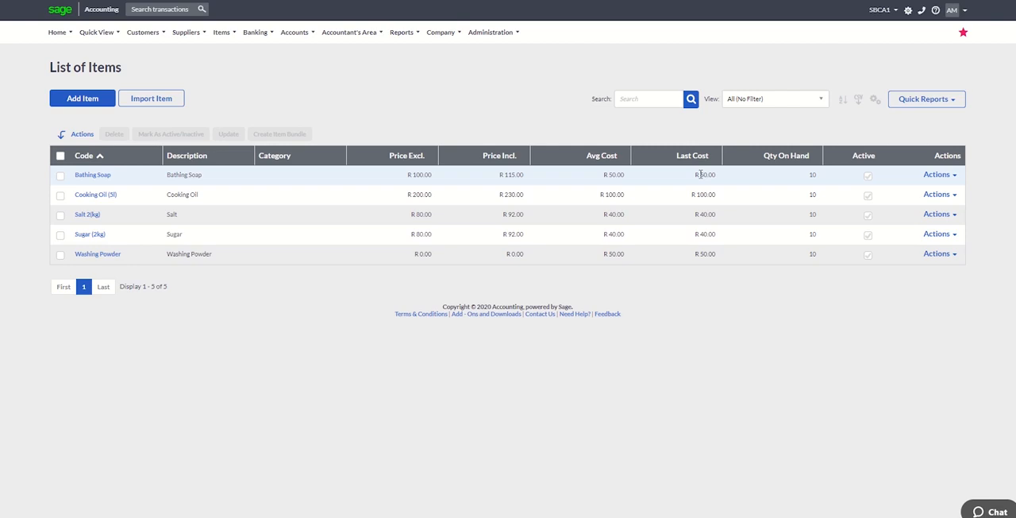
# Run the Account Transactions Report filtered to the Opening Balance transaction type.
pyautogui.click(295, 31)
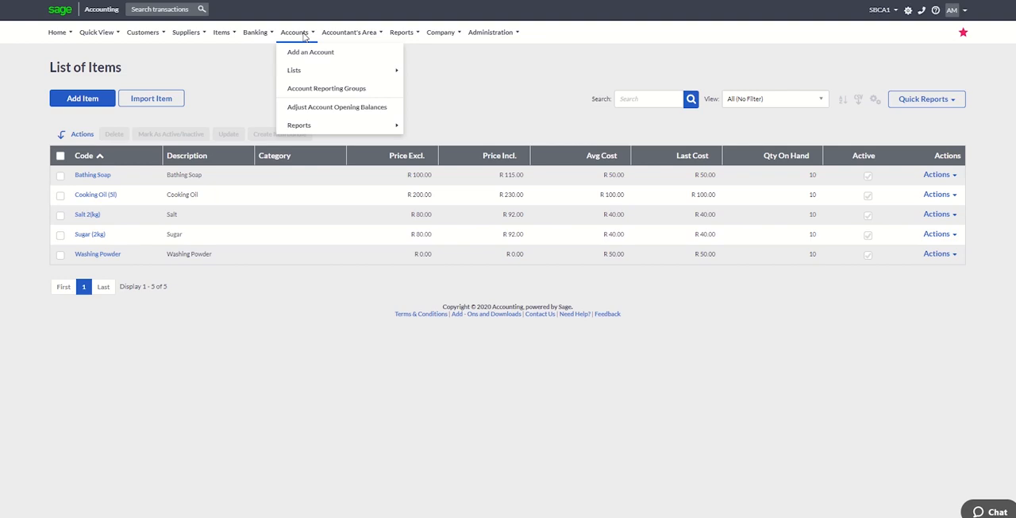
pyautogui.moveTo(304, 128)
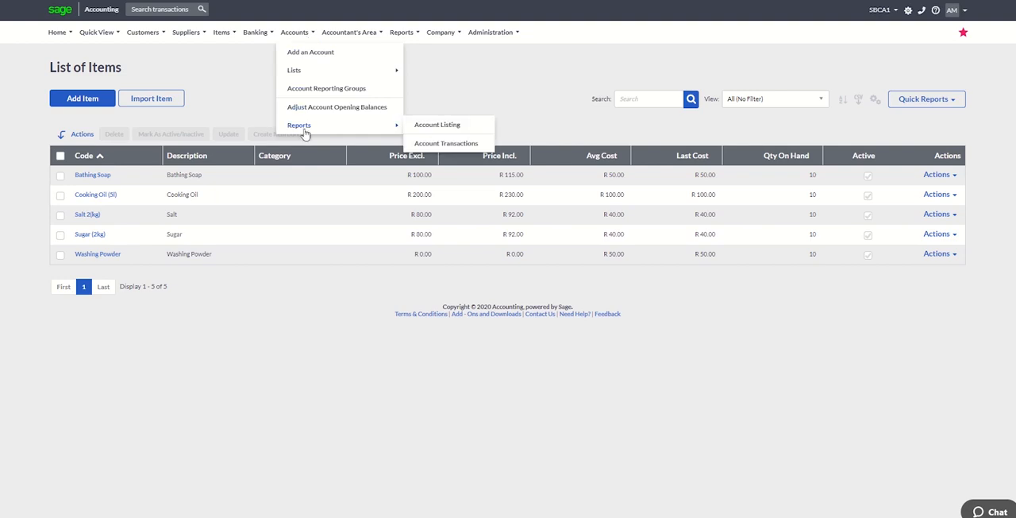
pyautogui.click(426, 144)
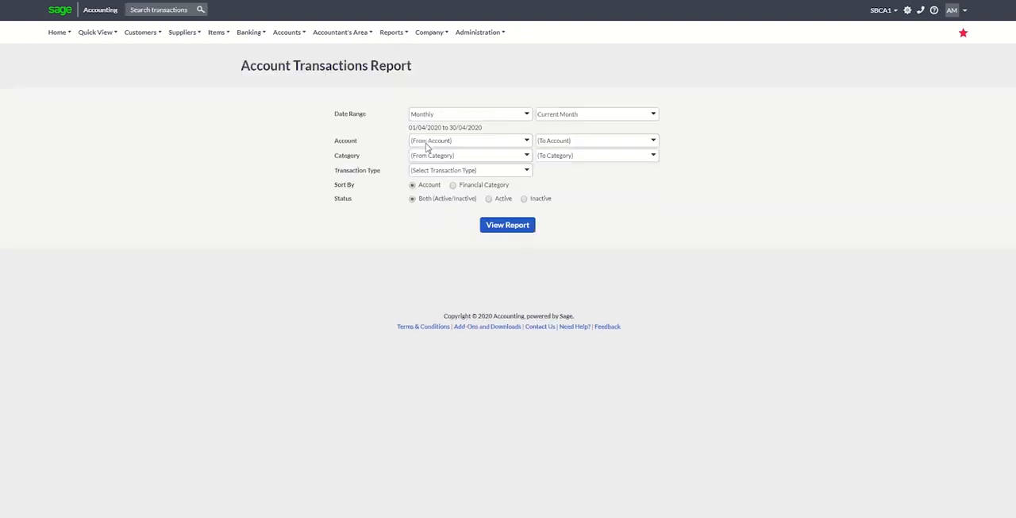
pyautogui.click(526, 173)
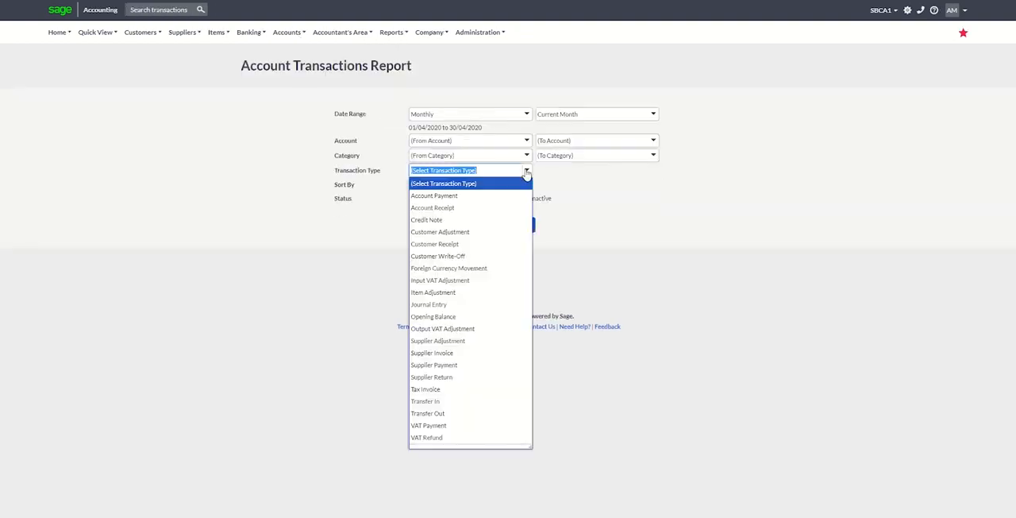
pyautogui.write('Opening Balance')
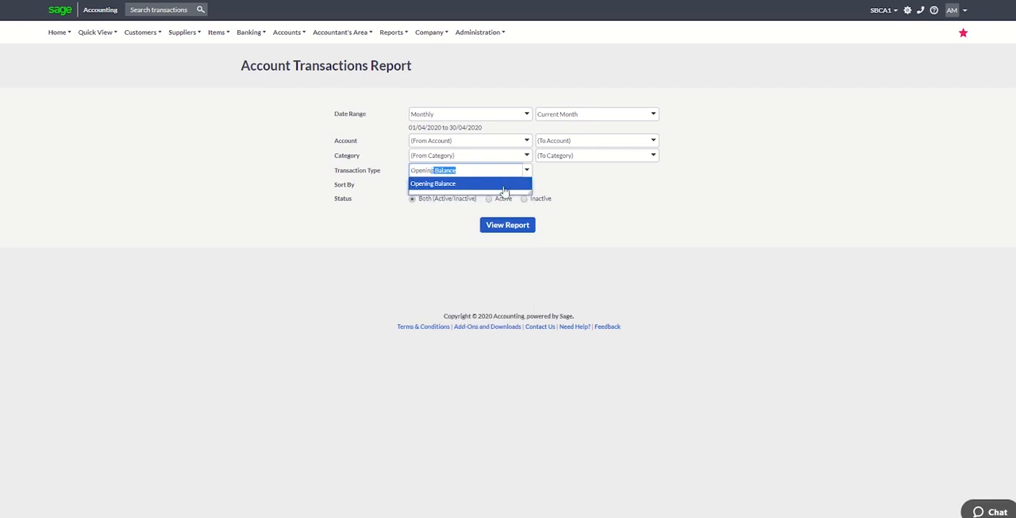
pyautogui.click(508, 185)
pyautogui.click(507, 226)
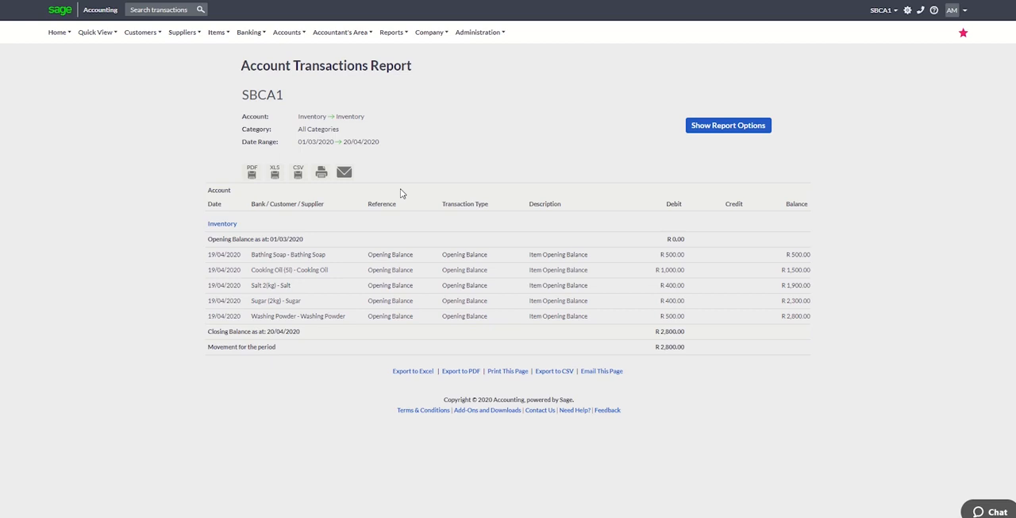
# Start a new supplier invoice and choose Makro as the supplier.
pyautogui.click(191, 35)
pyautogui.moveTo(195, 85)
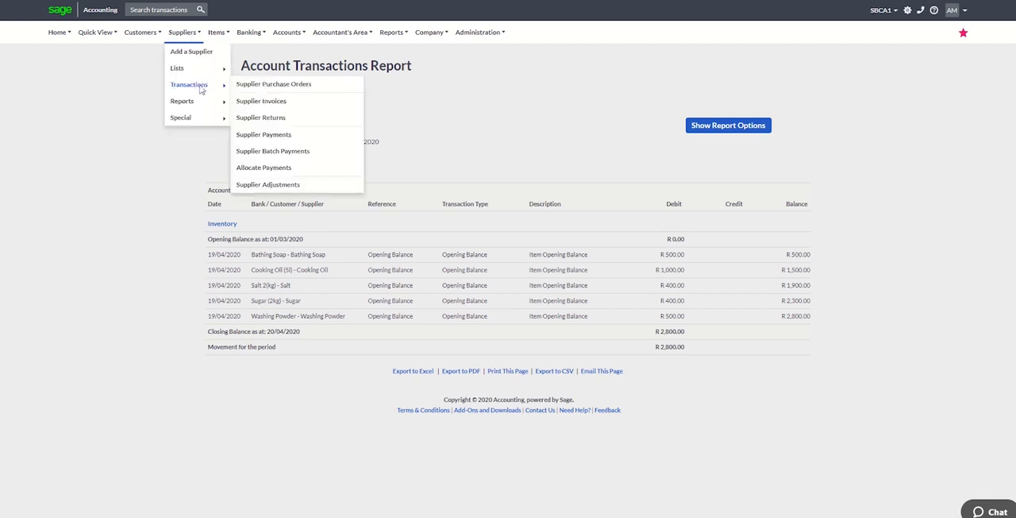
pyautogui.click(262, 101)
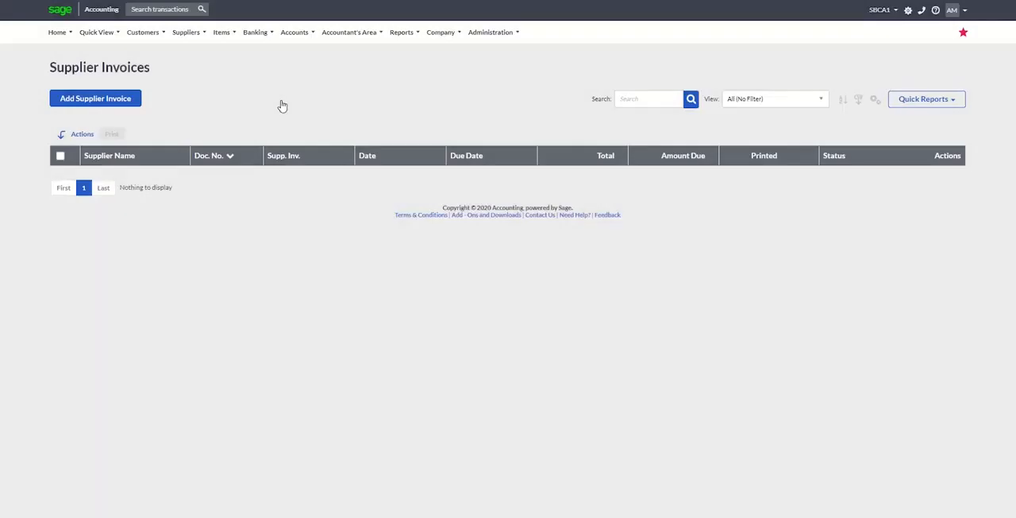
pyautogui.click(127, 103)
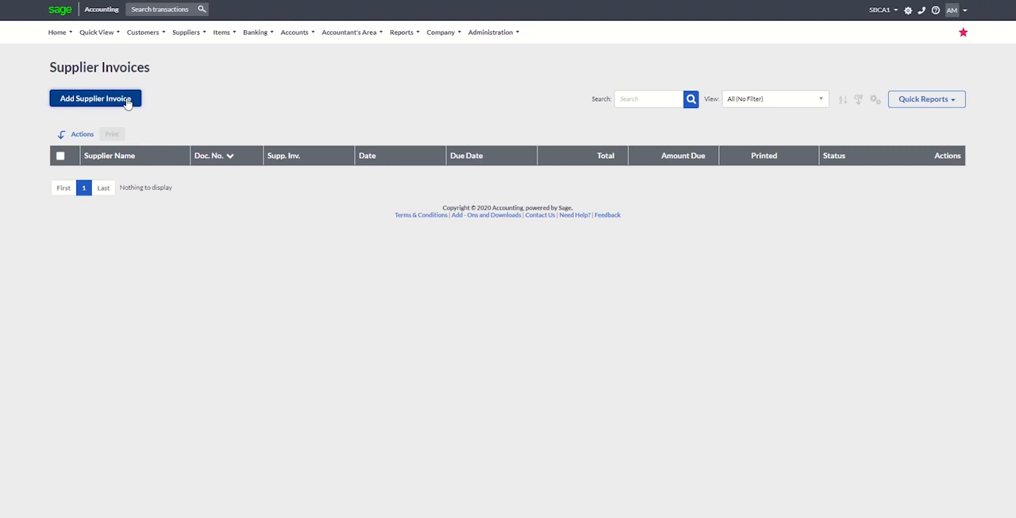
pyautogui.click(381, 154)
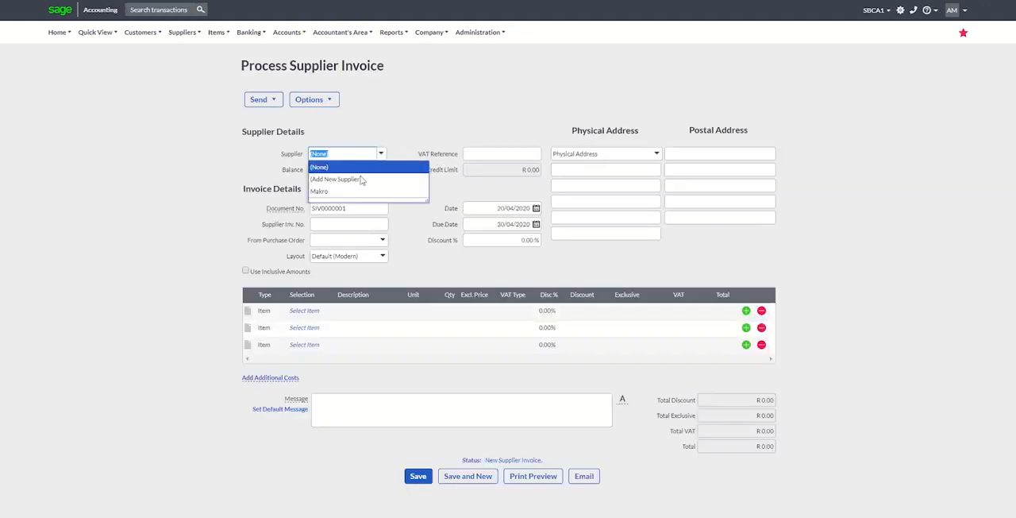
pyautogui.click(352, 191)
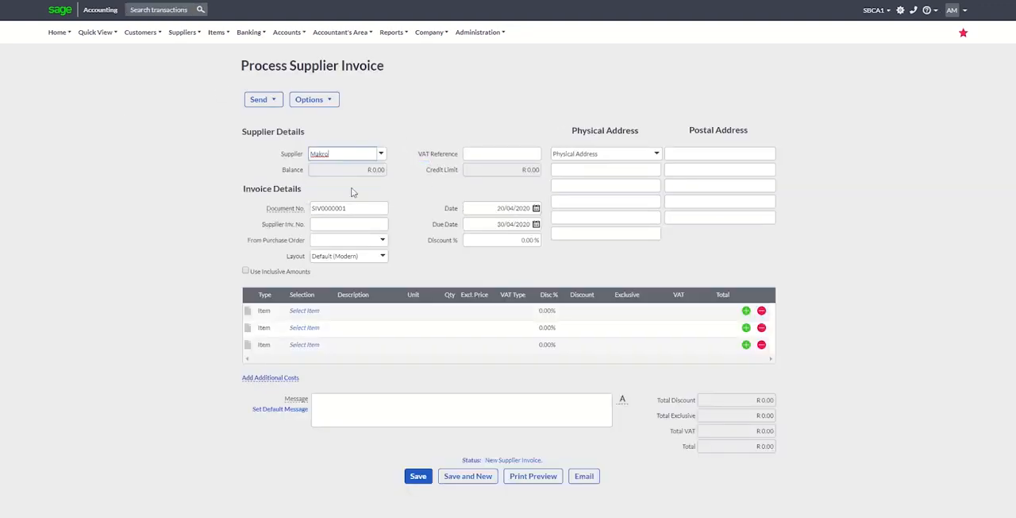
# Add Bathing Soap with a quantity of 10 to the first line of the supplier invoice.
pyautogui.click(322, 315)
pyautogui.click(328, 311)
pyautogui.click(337, 363)
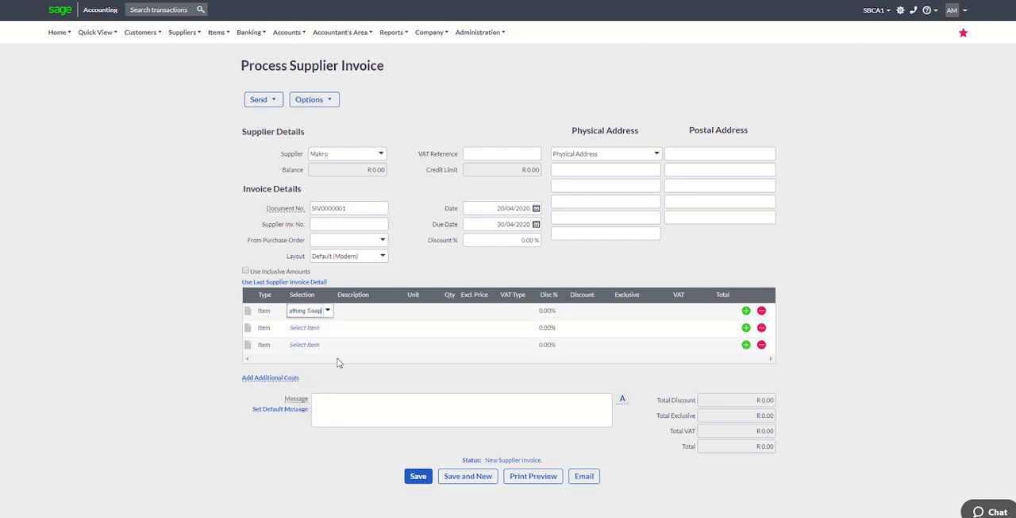
pyautogui.click(450, 311)
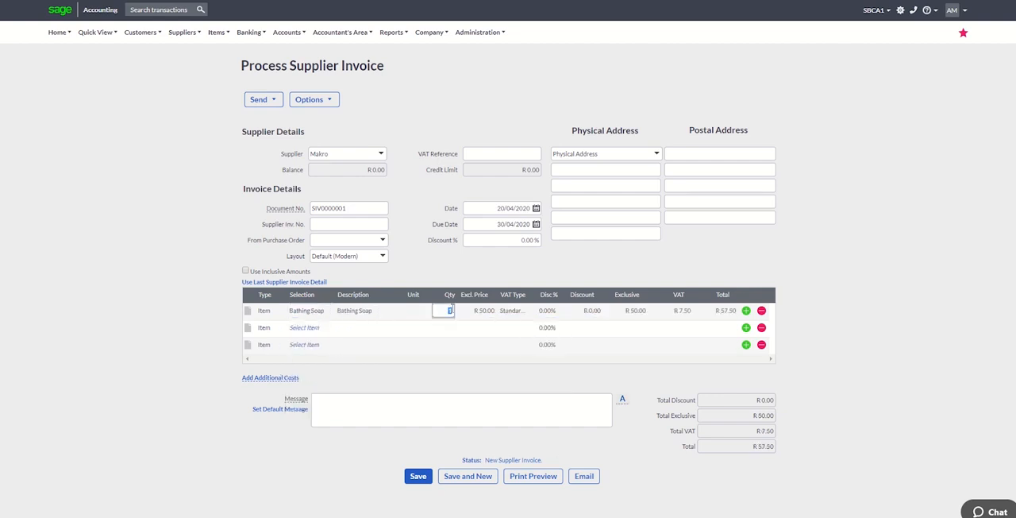
pyautogui.write('30')
# Add Cooking Oil (5l) with a quantity of 12 to the second line of the supplier invoice.
pyautogui.click(324, 331)
pyautogui.click(328, 328)
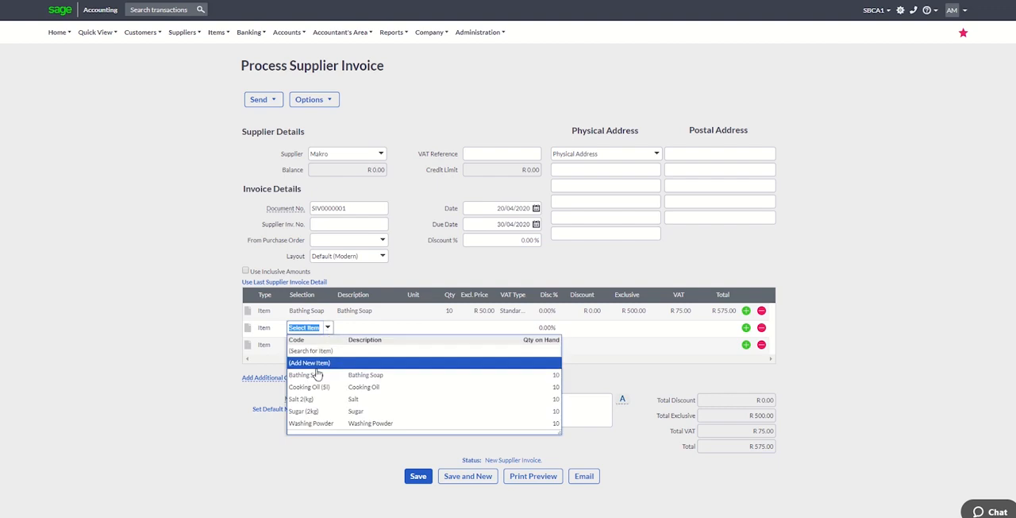
pyautogui.click(316, 387)
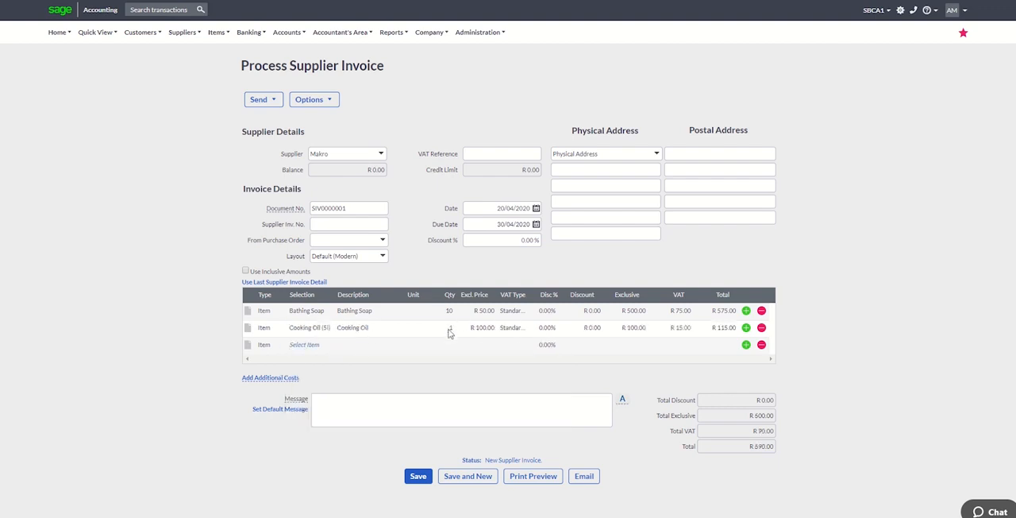
pyautogui.click(450, 328)
pyautogui.write('12')
# Add Salt 2(kg) with a quantity of 15 to the third line of the supplier invoice.
pyautogui.click(314, 350)
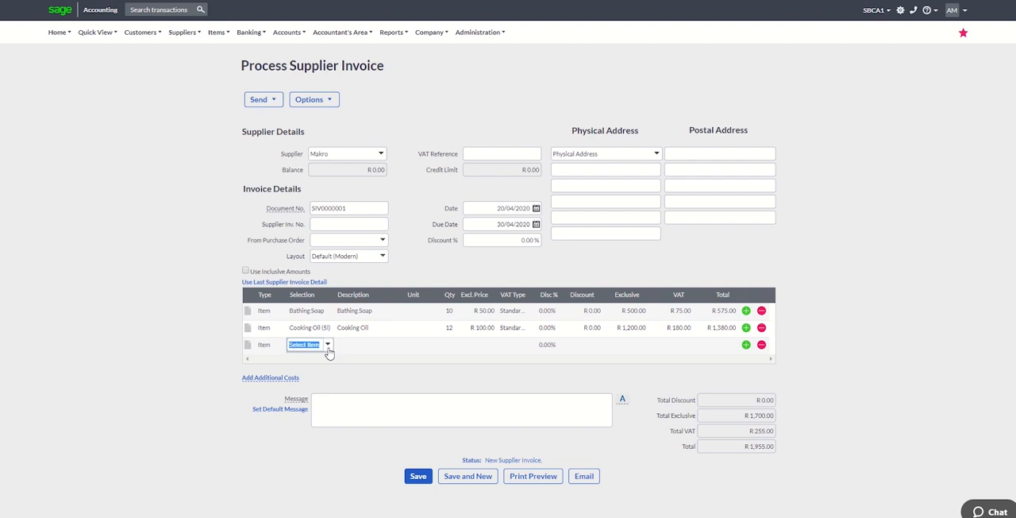
pyautogui.click(328, 344)
pyautogui.click(320, 419)
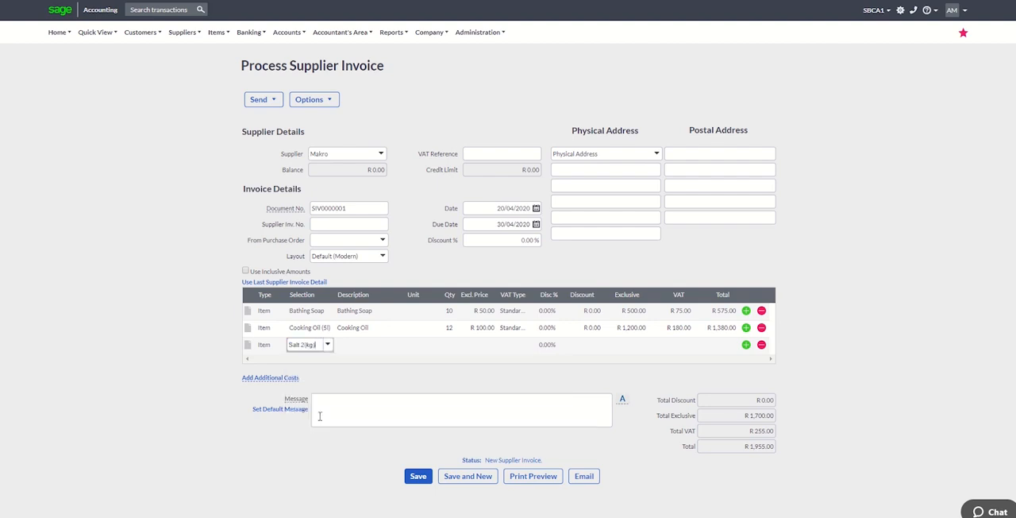
pyautogui.click(452, 345)
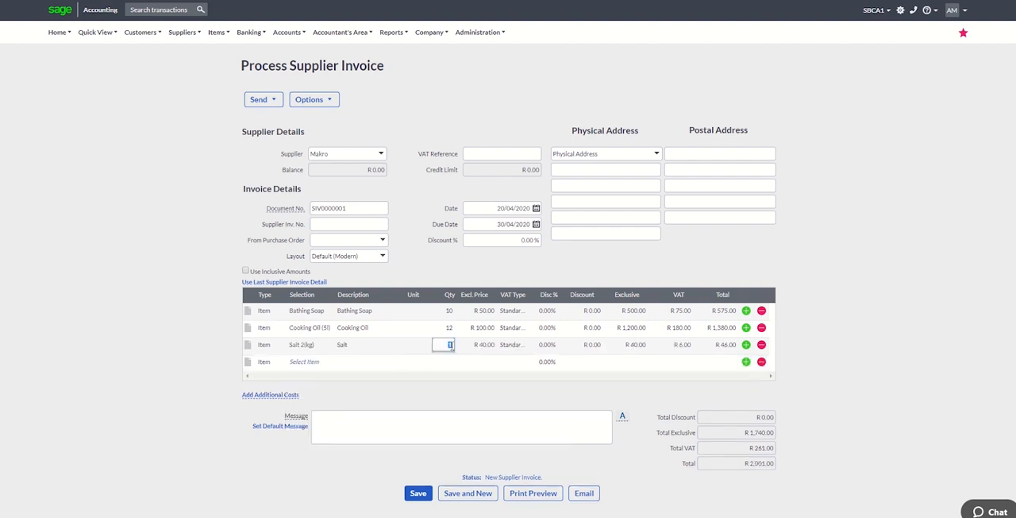
pyautogui.write('15')
# Add Sugar (2kg) with a quantity of 20 to the fourth line and save the supplier invoice.
pyautogui.click(318, 364)
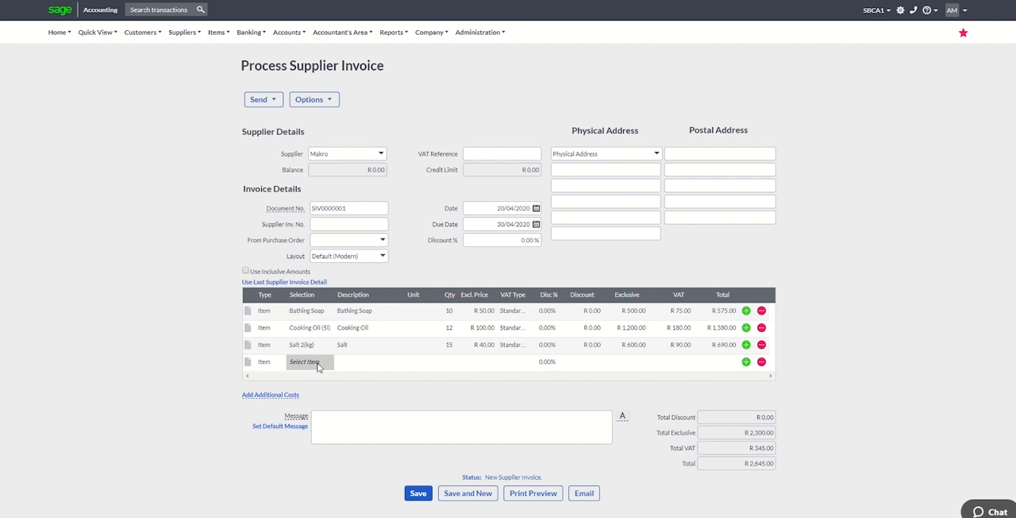
pyautogui.click(326, 362)
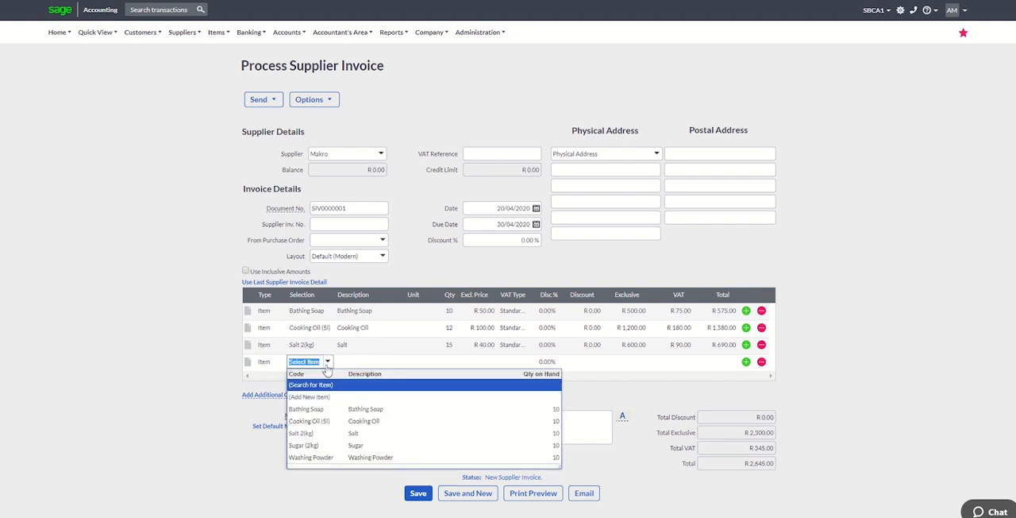
pyautogui.click(322, 446)
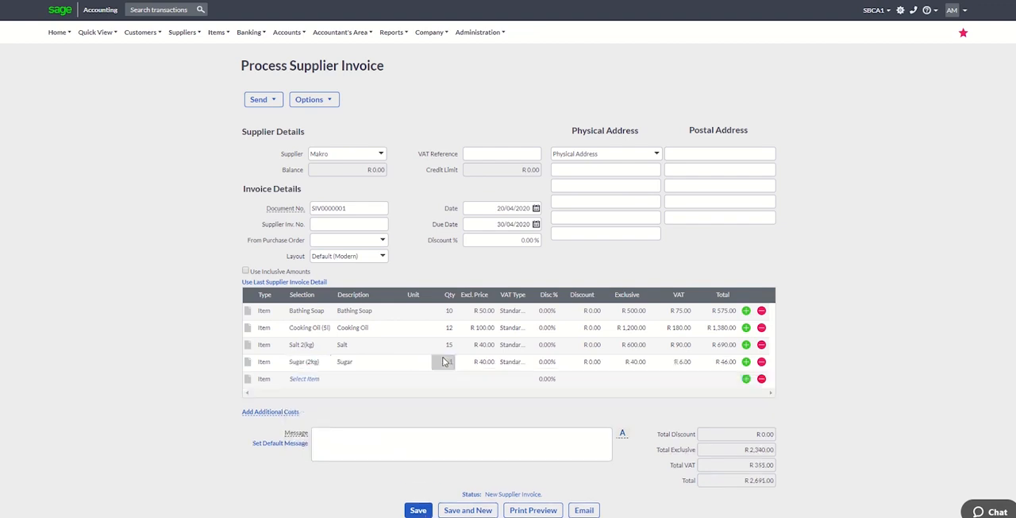
pyautogui.click(449, 362)
pyautogui.click(419, 511)
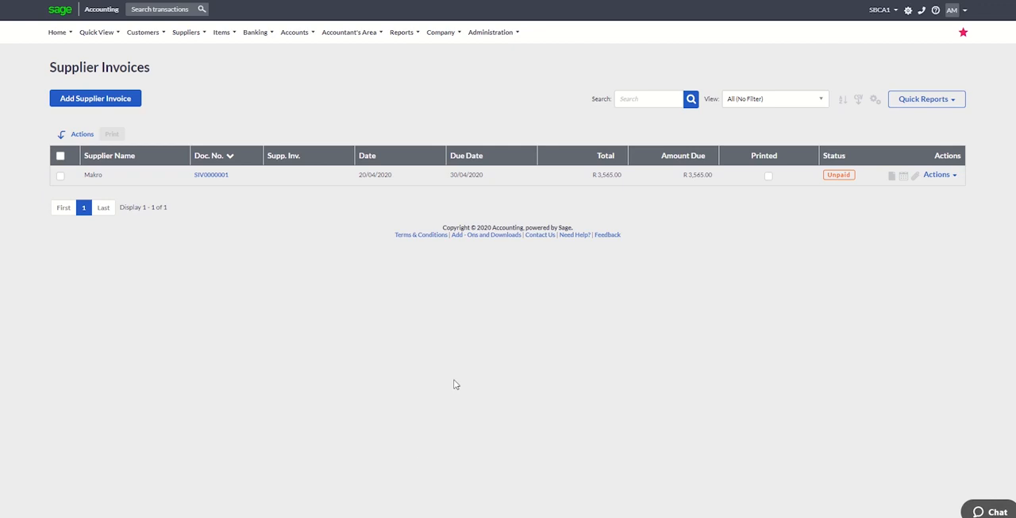
# Run the Balance Sheet Report and open the transactions behind its Inventory amount.
pyautogui.moveTo(413, 40)
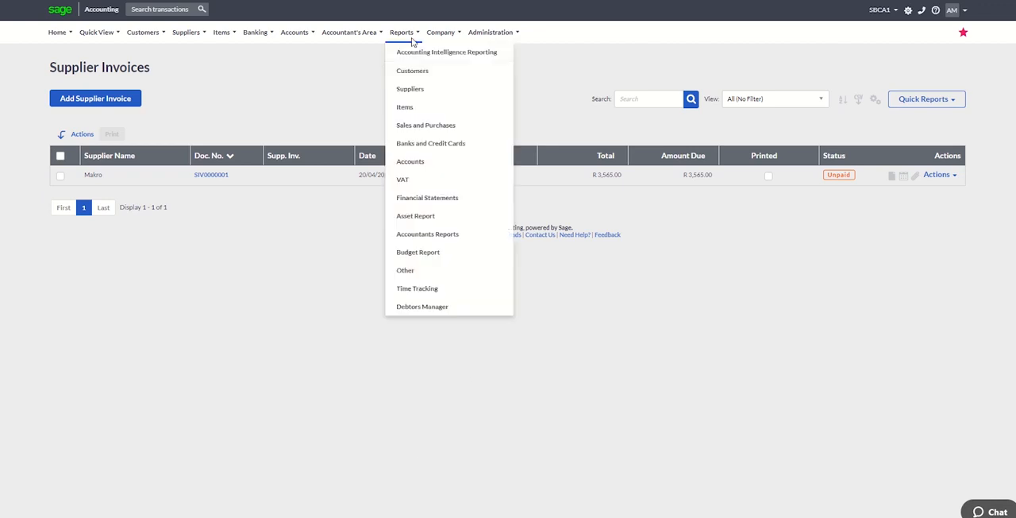
pyautogui.click(427, 199)
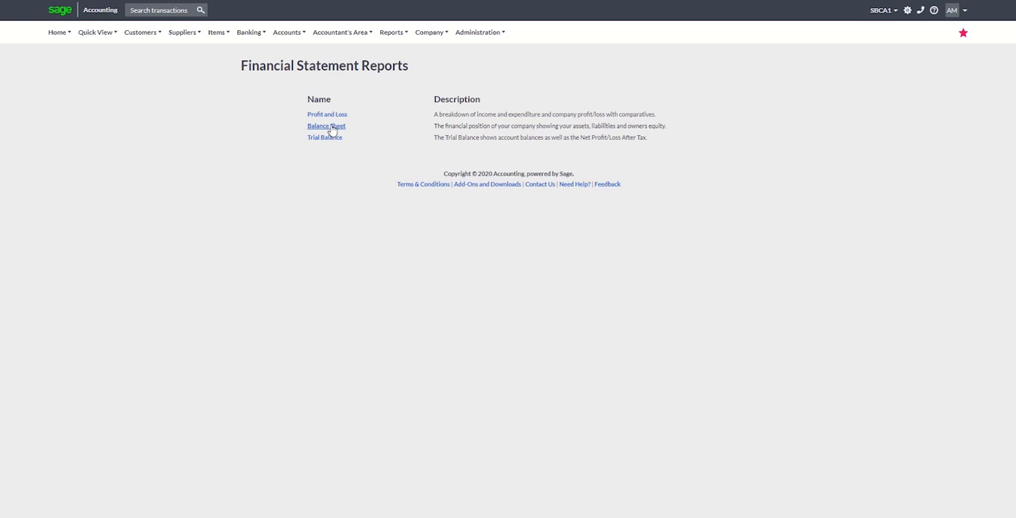
pyautogui.click(333, 127)
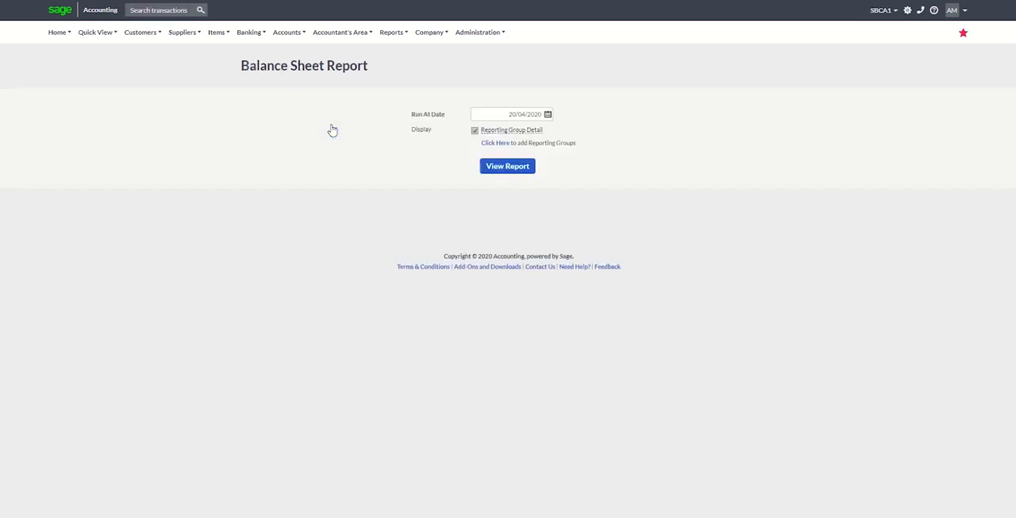
pyautogui.click(503, 167)
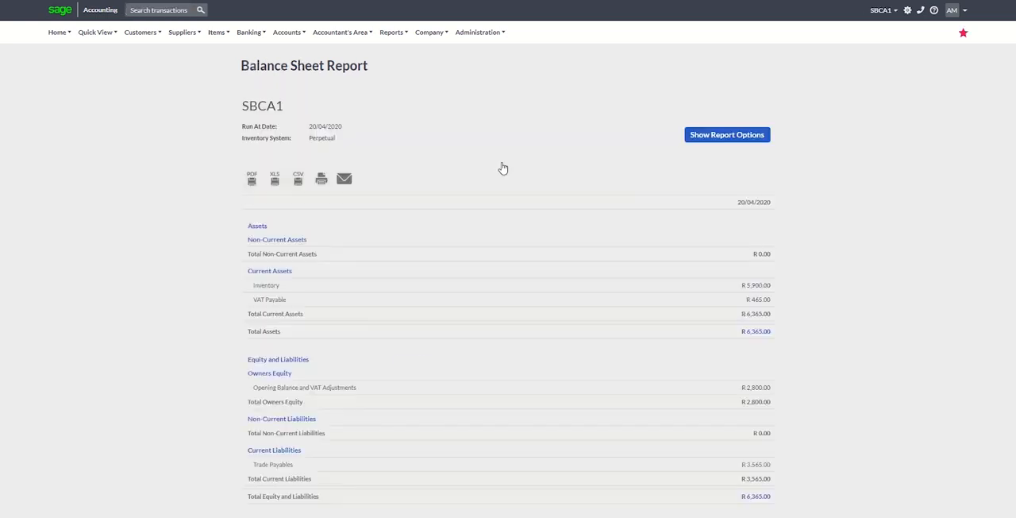
pyautogui.click(746, 288)
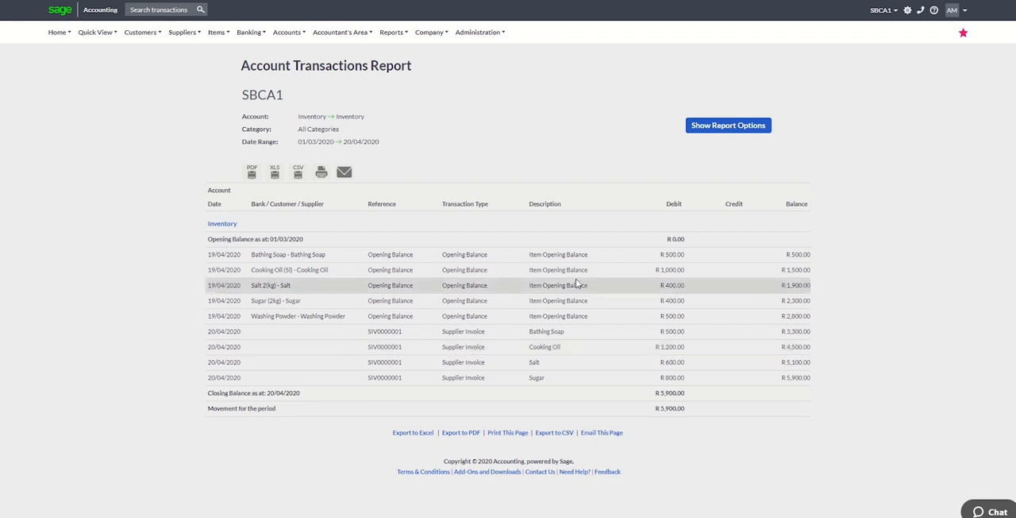
# Run the Account Transactions Report filtered to the Supplier Invoice transaction type.
pyautogui.click(395, 32)
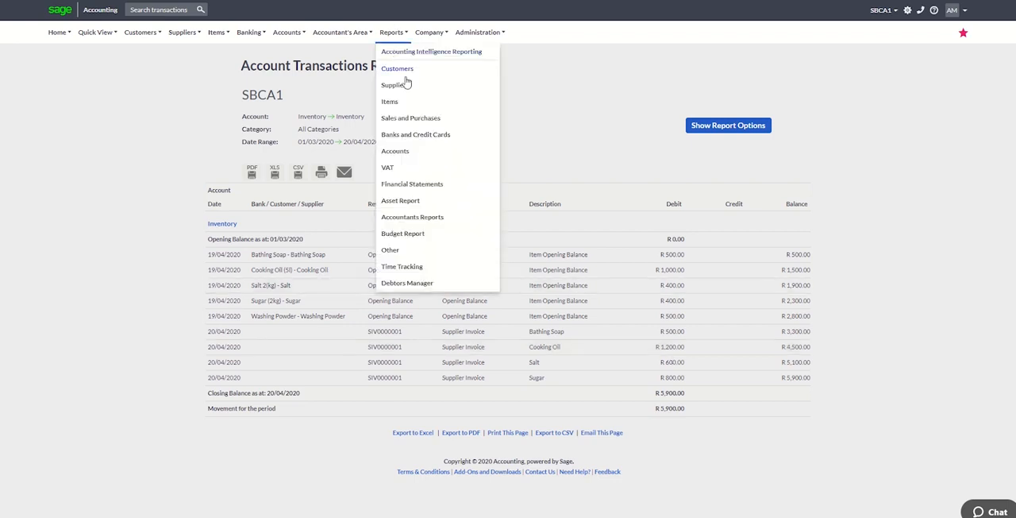
pyautogui.click(403, 153)
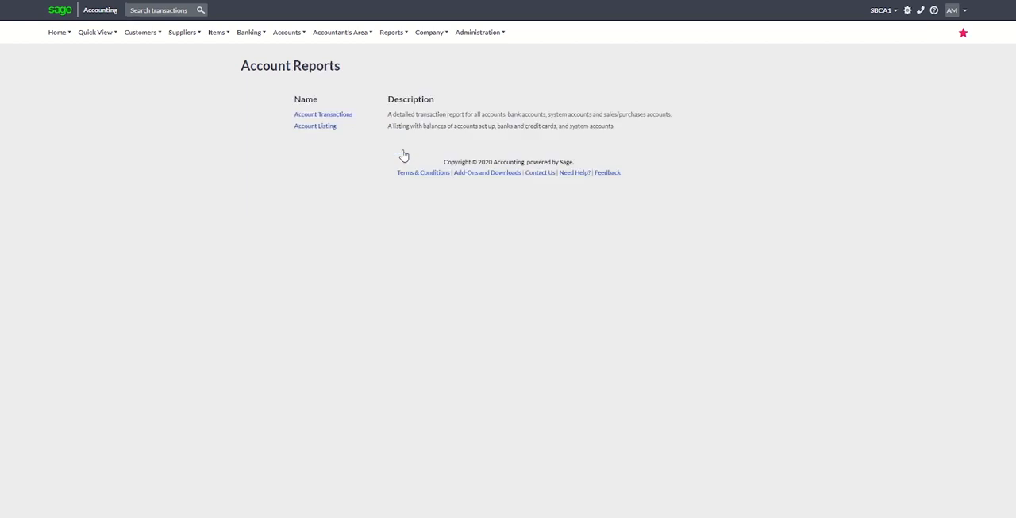
pyautogui.click(345, 116)
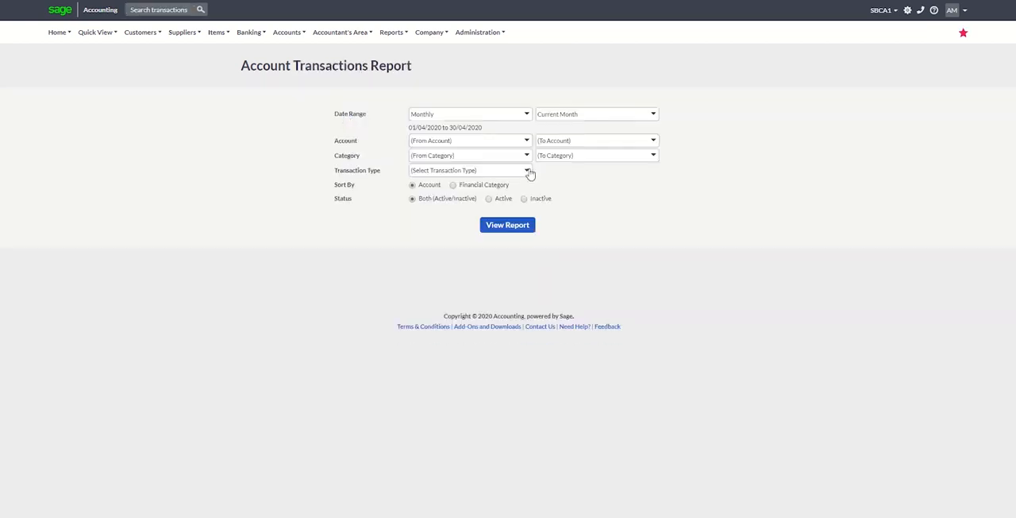
pyautogui.click(528, 172)
pyautogui.write('stment')
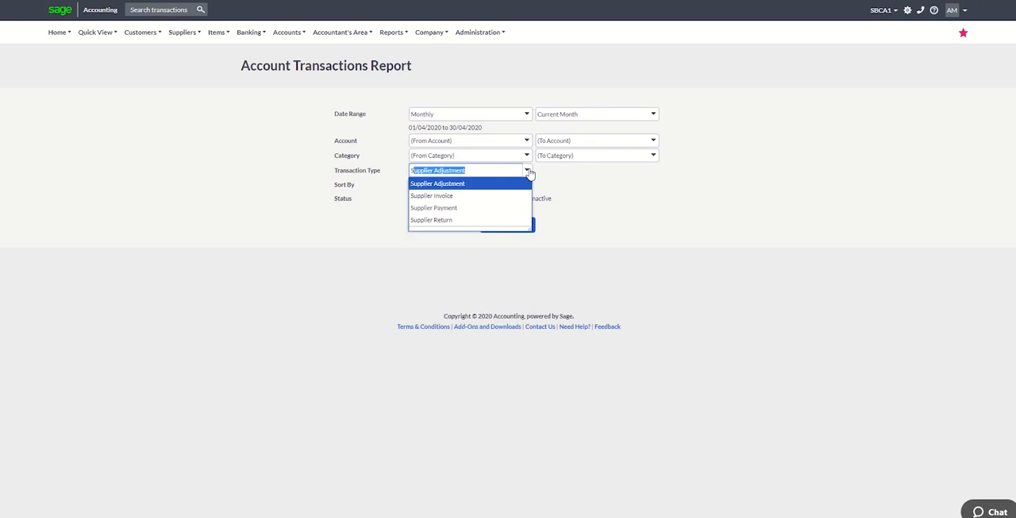
pyautogui.click(500, 196)
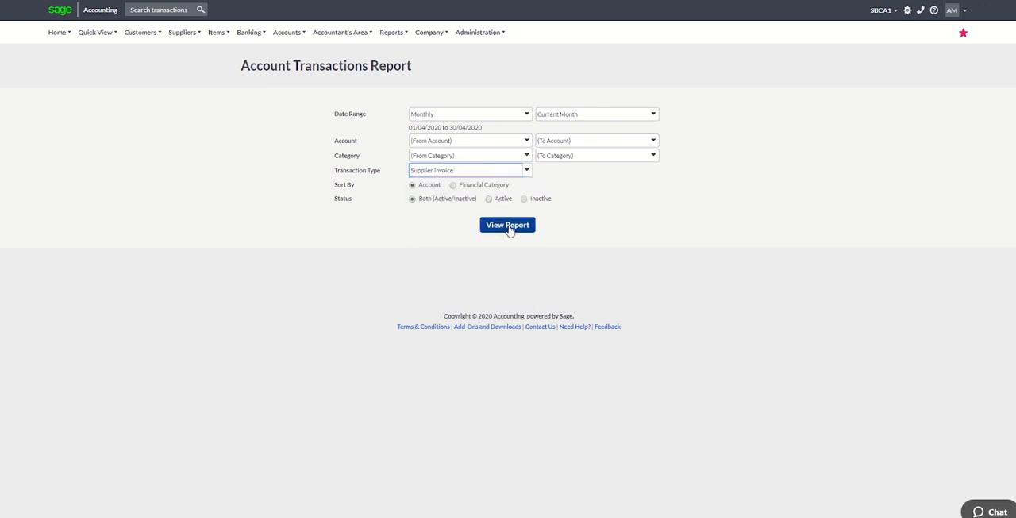
pyautogui.click(509, 227)
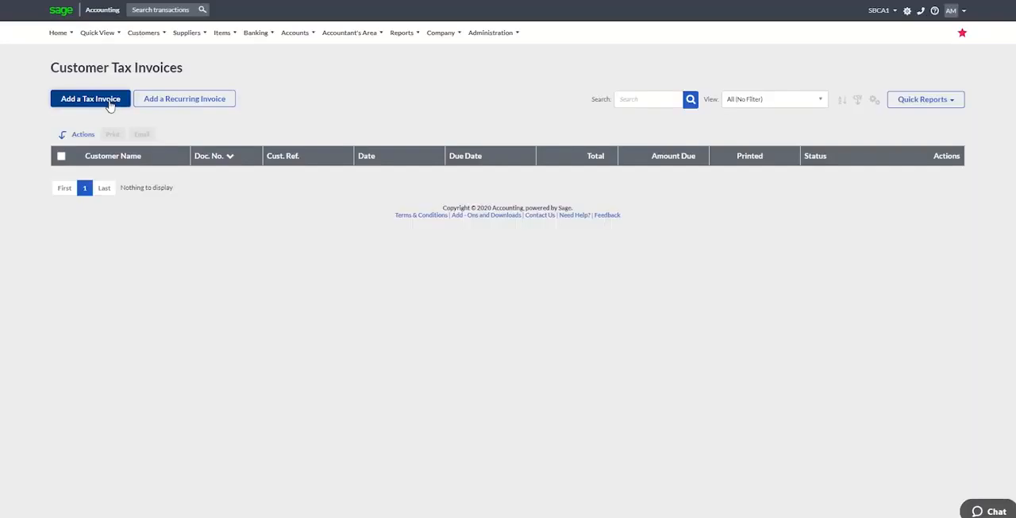
# Start a new customer invoice and choose the existing customer.
pyautogui.click(110, 104)
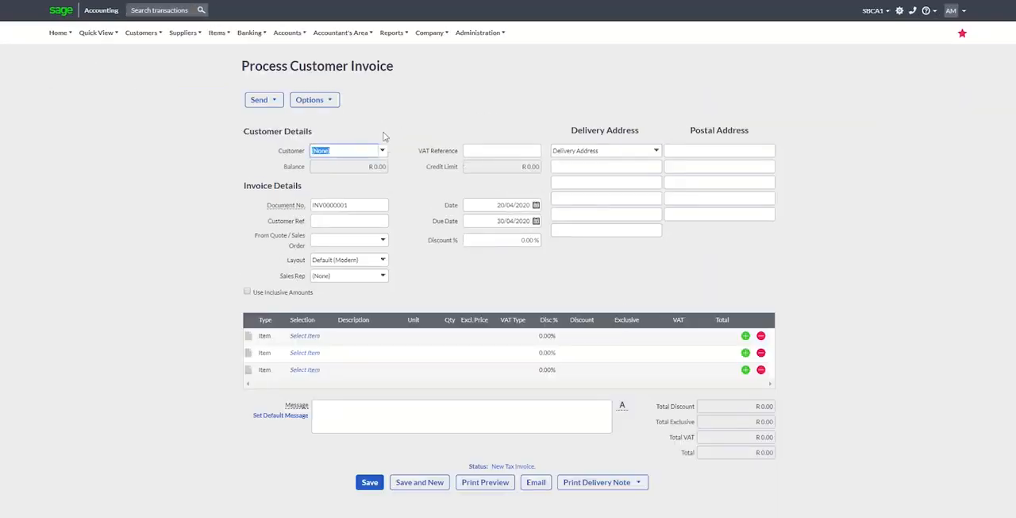
pyautogui.click(383, 151)
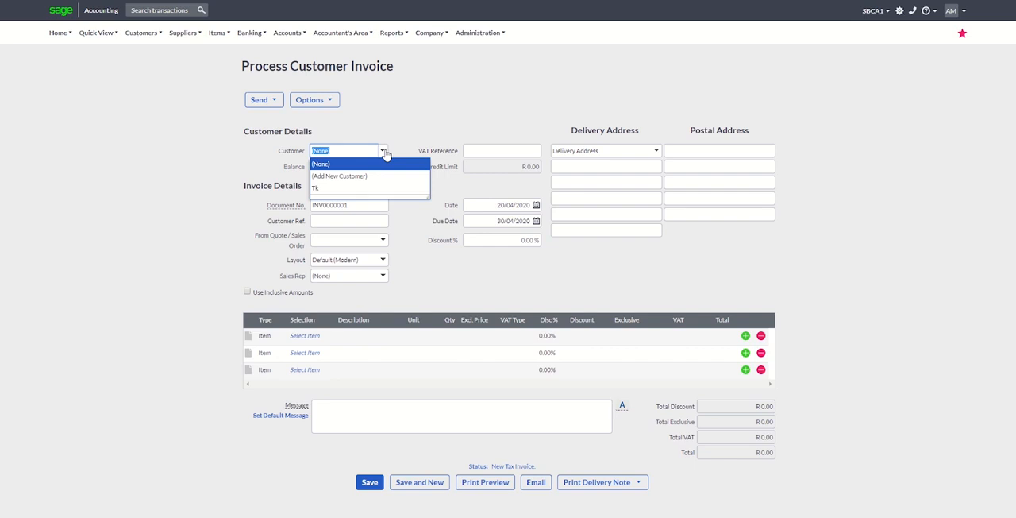
pyautogui.click(355, 189)
# Add Bathing Soap with a quantity of 2 to the first line of the customer invoice.
pyautogui.click(320, 337)
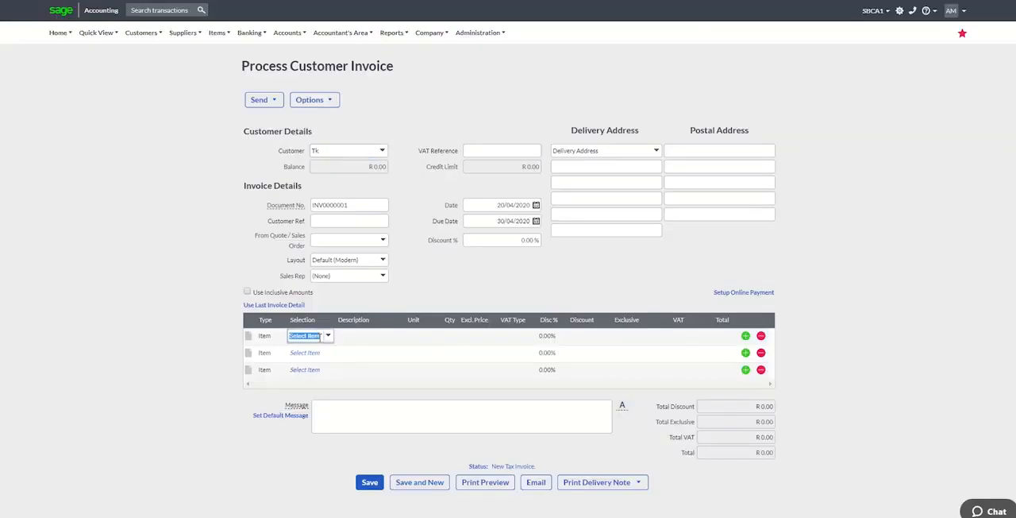
pyautogui.click(327, 337)
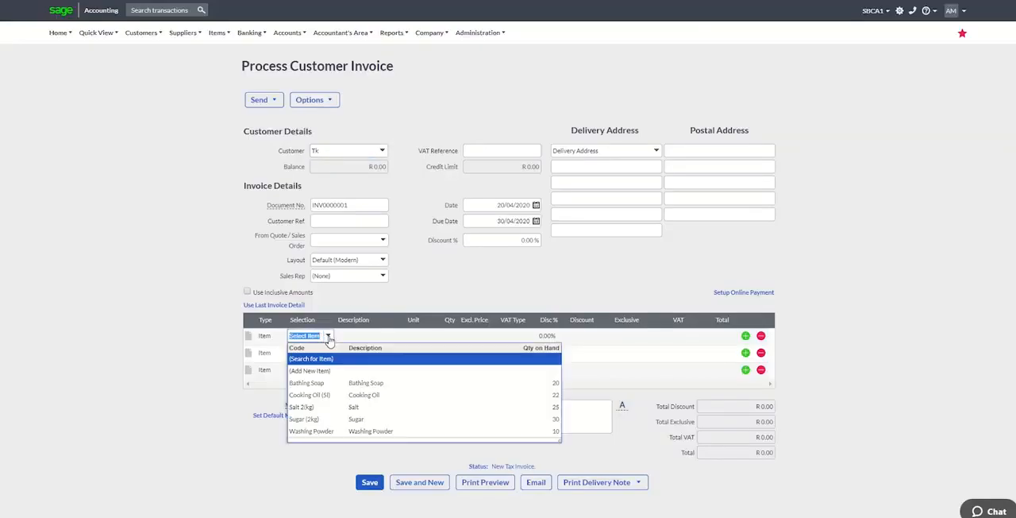
pyautogui.click(321, 383)
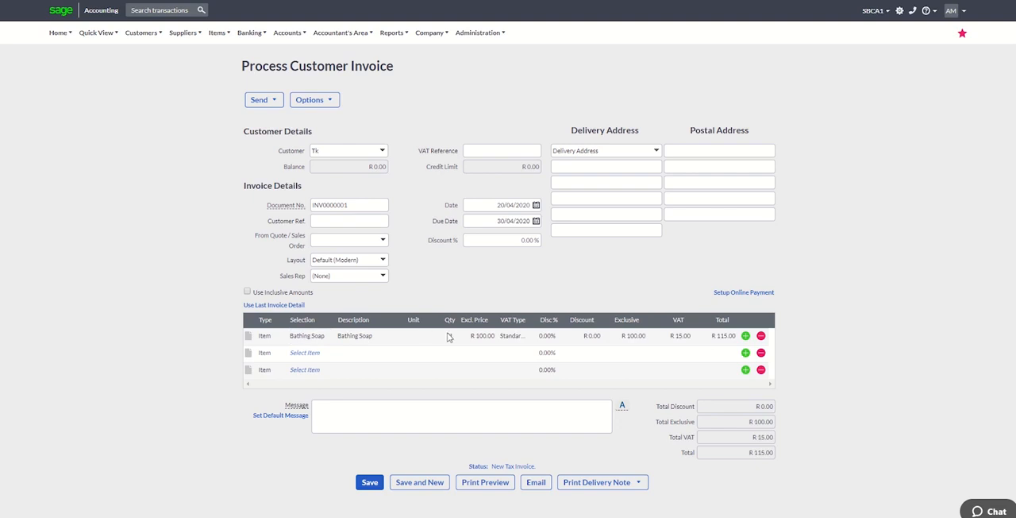
pyautogui.click(449, 335)
pyautogui.write('2')
# Add Cooking Oil (5l) with a quantity of 3 to the second line of the customer invoice.
pyautogui.click(318, 359)
pyautogui.click(326, 356)
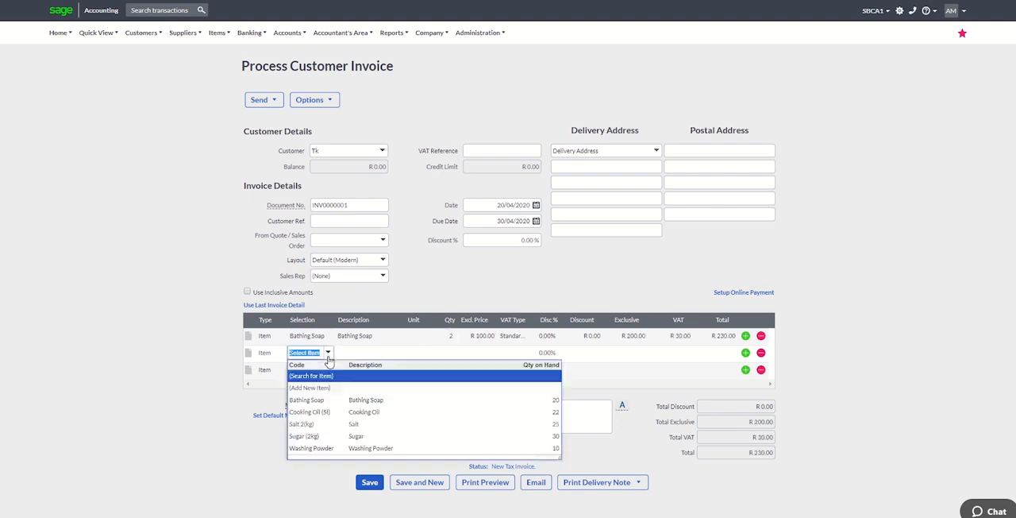
pyautogui.click(323, 413)
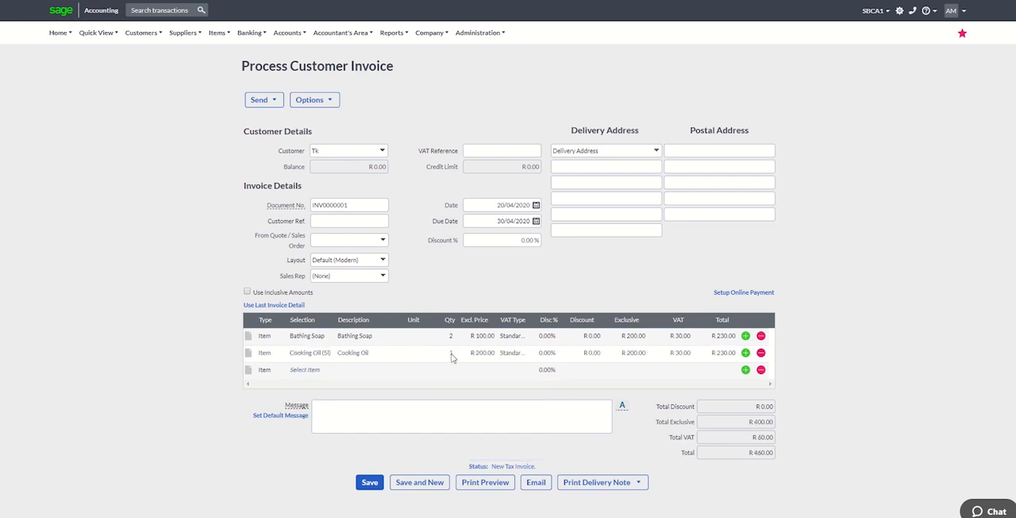
pyautogui.click(450, 353)
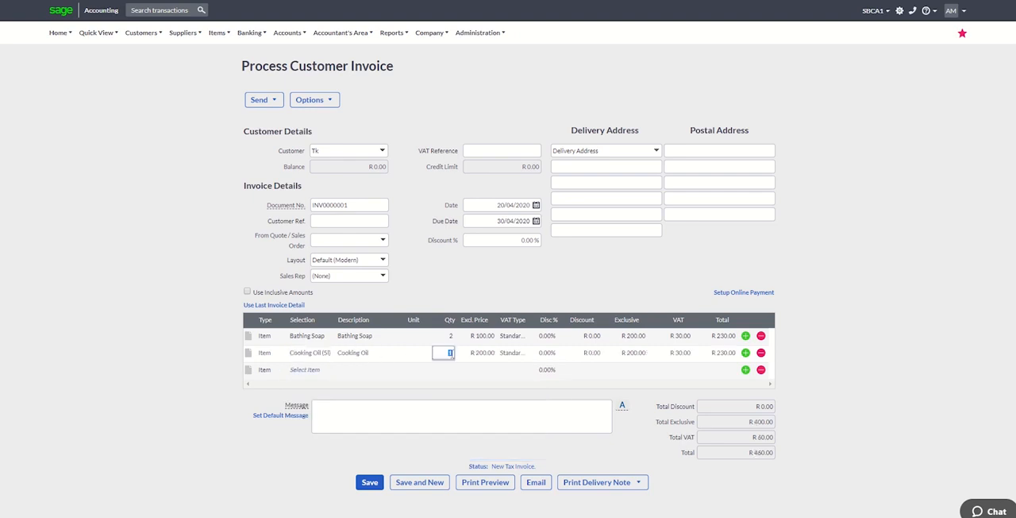
# Add Sugar (2kg) with a quantity of 4 to the third line of the customer invoice.
pyautogui.click(316, 373)
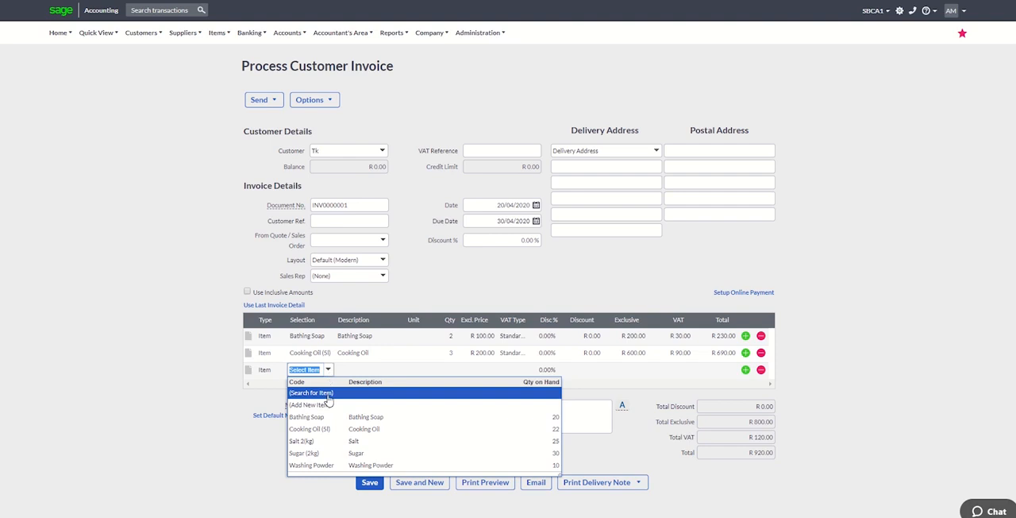
pyautogui.click(326, 454)
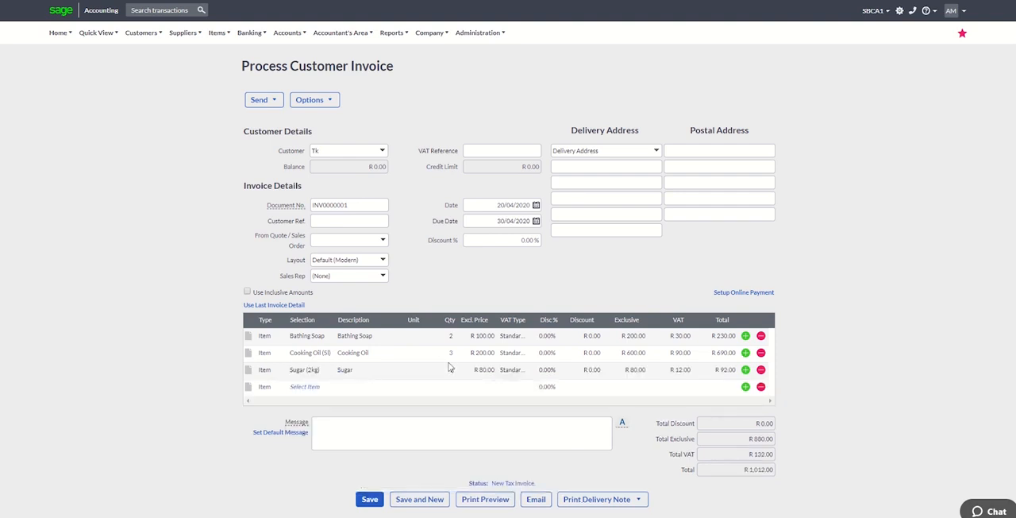
pyautogui.click(451, 369)
pyautogui.write('4')
# Add Salt 2(kg) with a quantity of 5 to the fourth line and save the customer invoice.
pyautogui.click(310, 391)
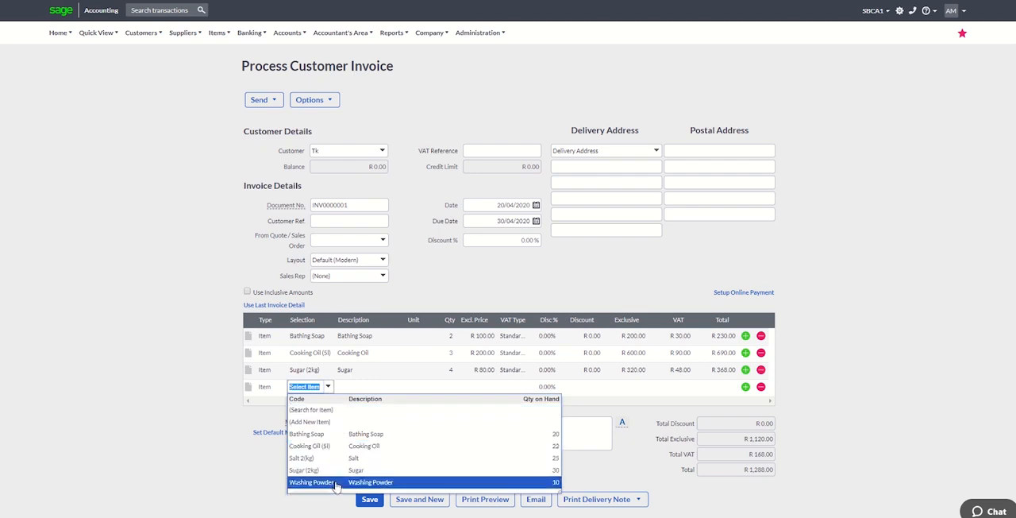
pyautogui.click(341, 458)
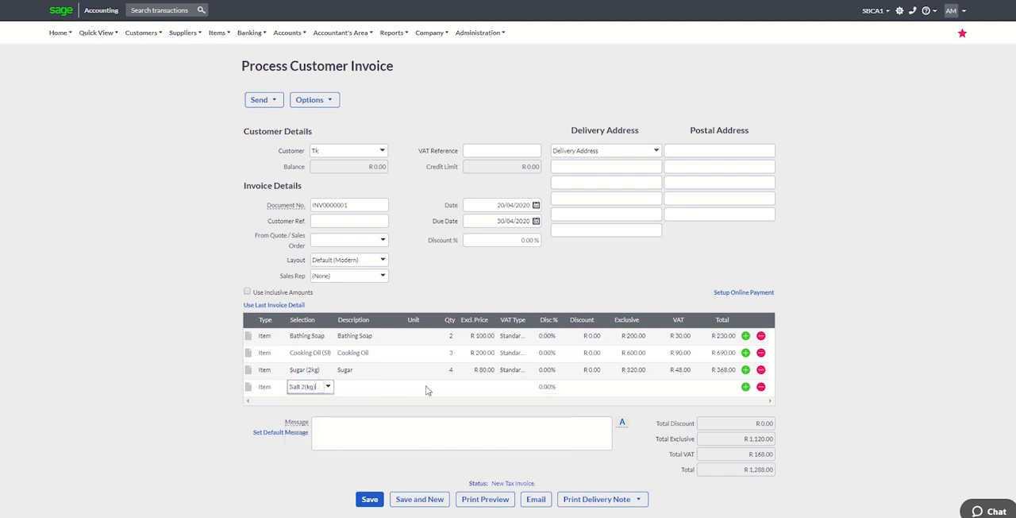
pyautogui.click(444, 387)
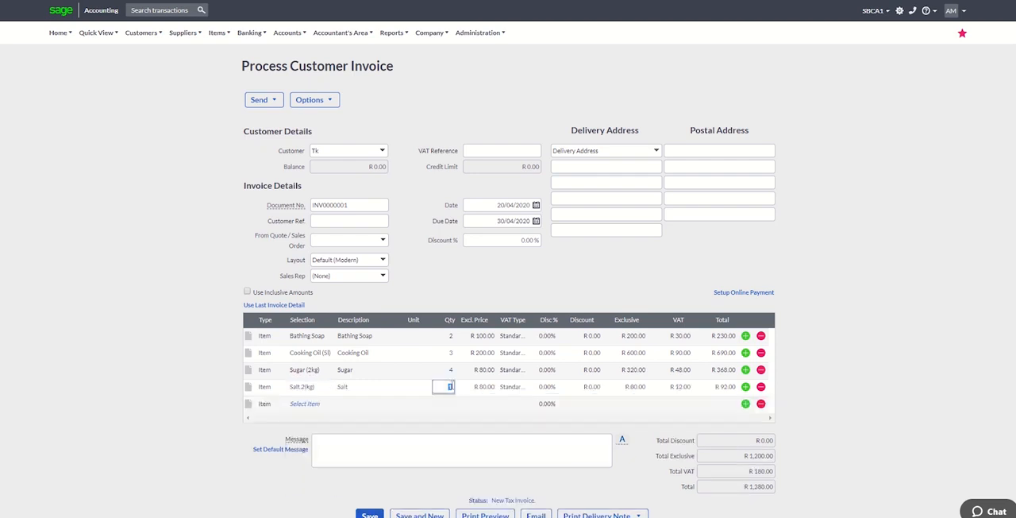
pyautogui.click(479, 413)
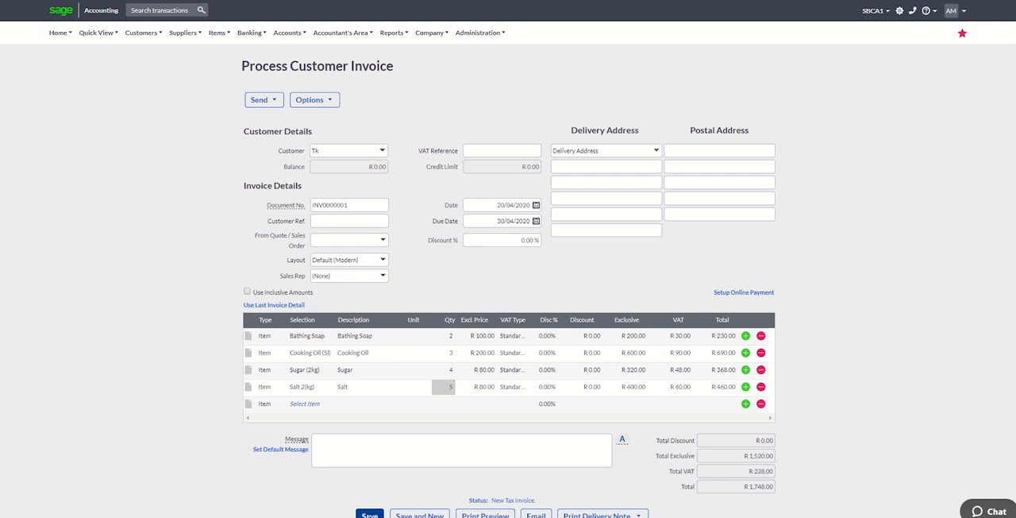
pyautogui.click(370, 514)
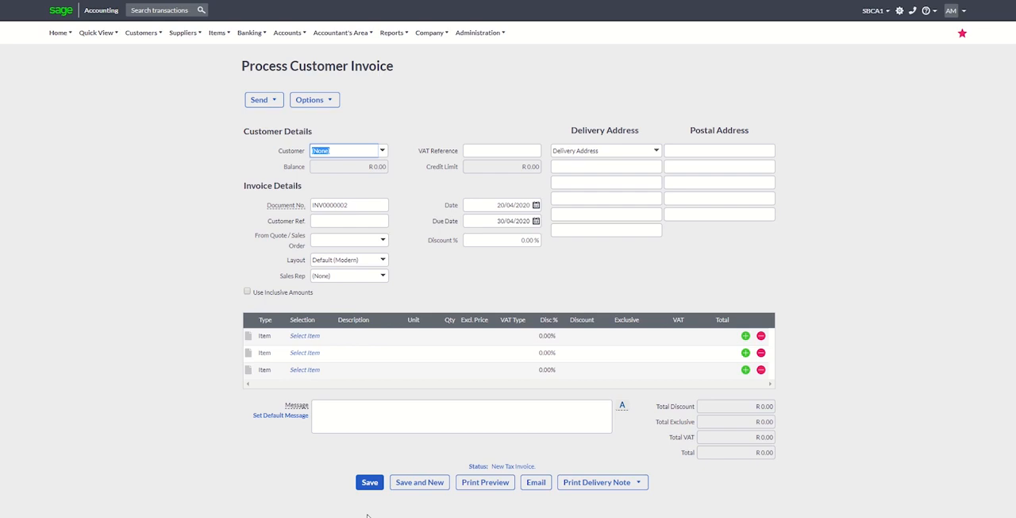
# Open the Account Transactions report from the account reports.
pyautogui.click(400, 33)
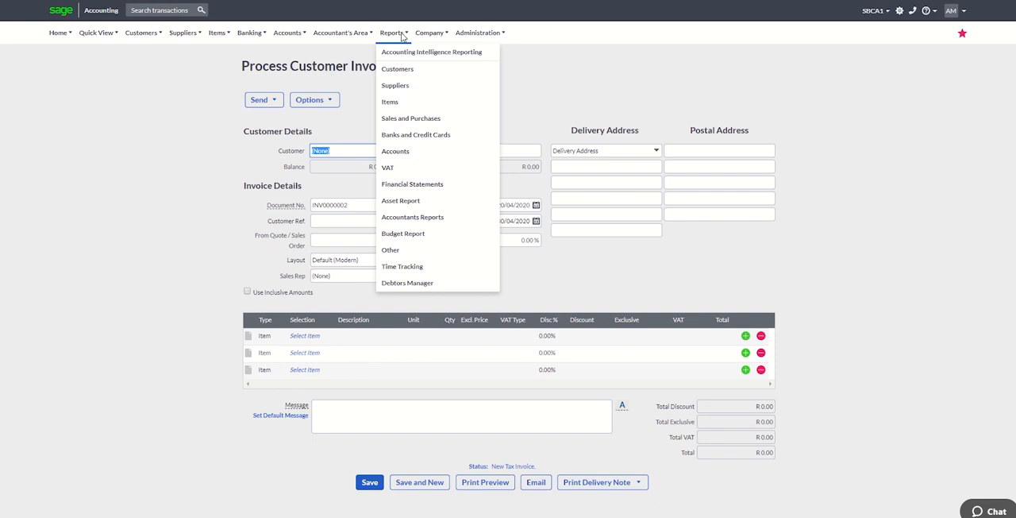
pyautogui.click(397, 153)
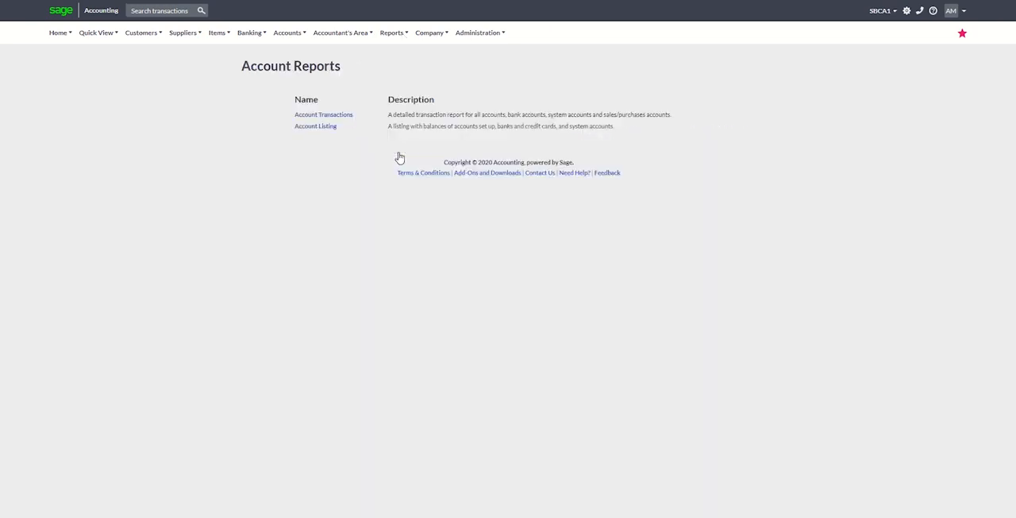
pyautogui.click(341, 121)
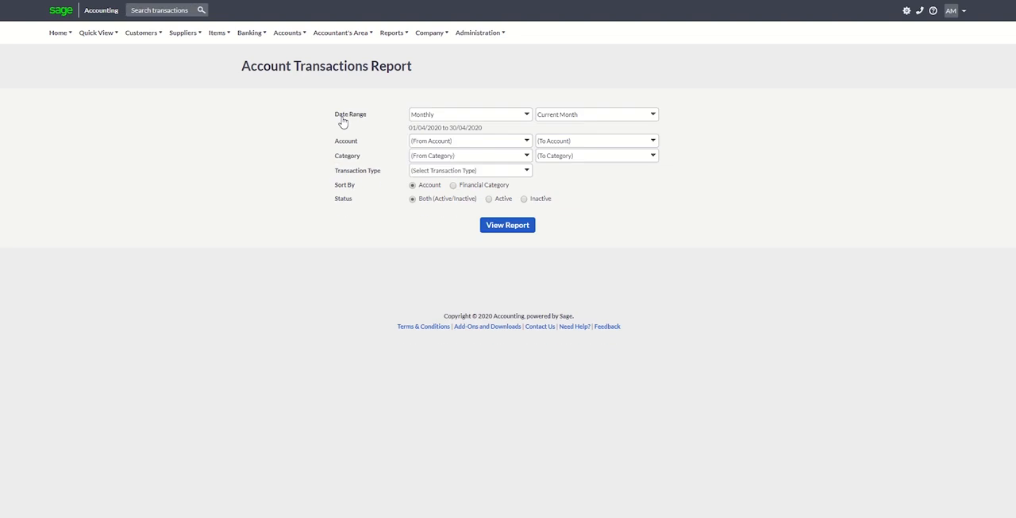
# Run the Account Transactions report for the Tax Invoice transaction type and review the postings to every account.
pyautogui.click(527, 172)
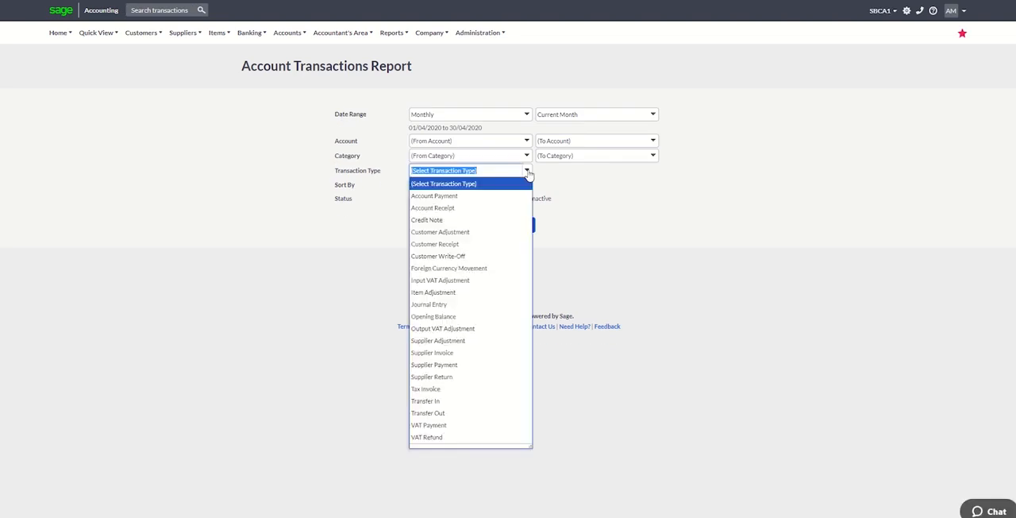
pyautogui.write('Customer Adjustment')
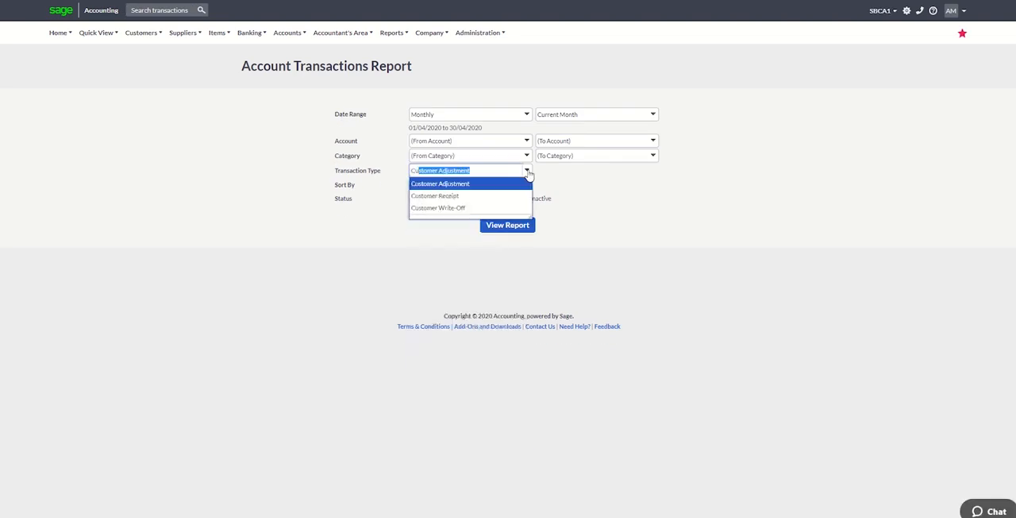
pyautogui.click(527, 172)
pyautogui.click(527, 172)
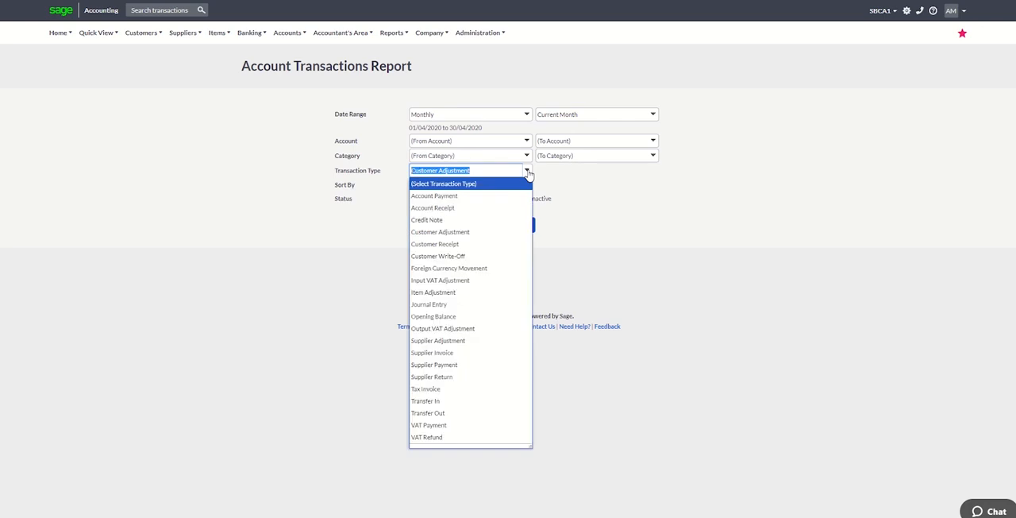
pyautogui.write('Tax Invoice')
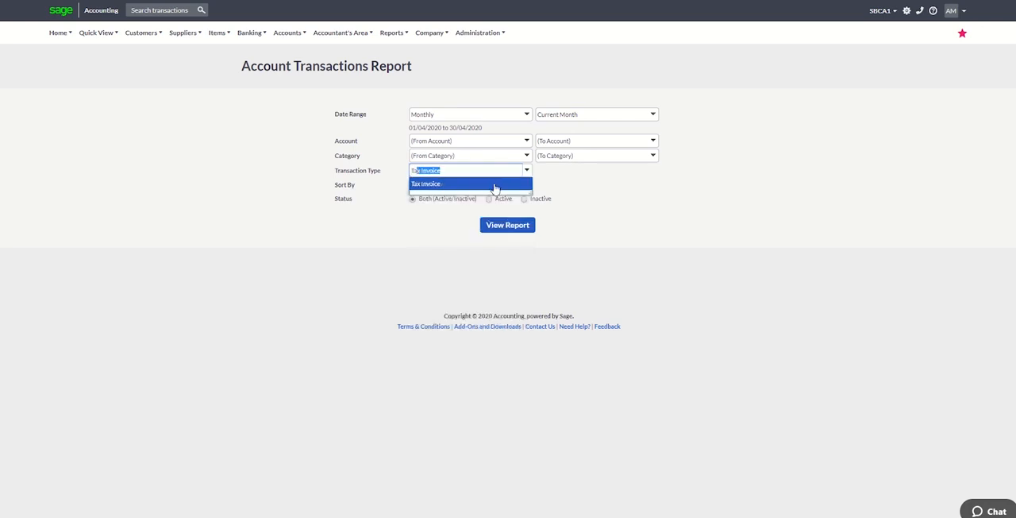
pyautogui.click(495, 186)
pyautogui.click(508, 227)
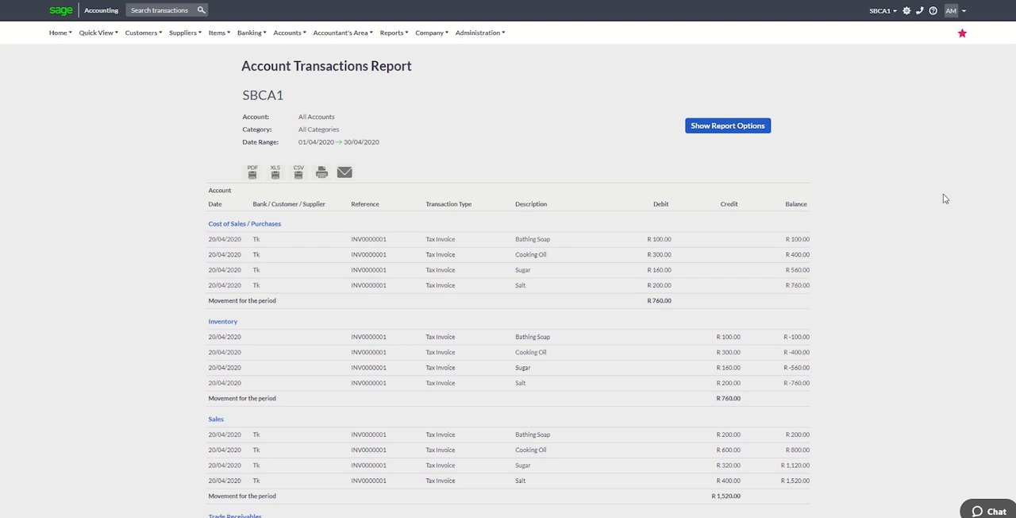
pyautogui.scroll(-2, 508, 258)
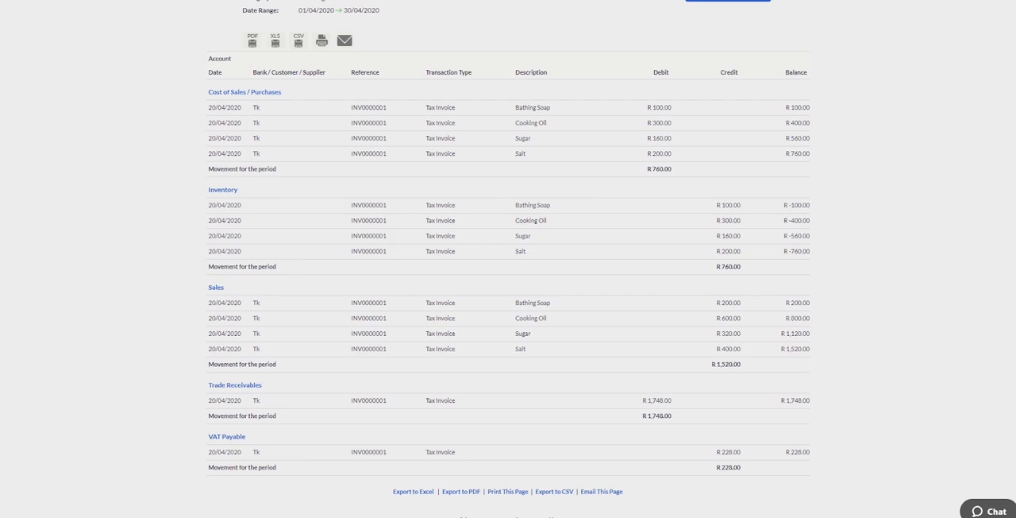
pyautogui.scroll(3, 696, 159)
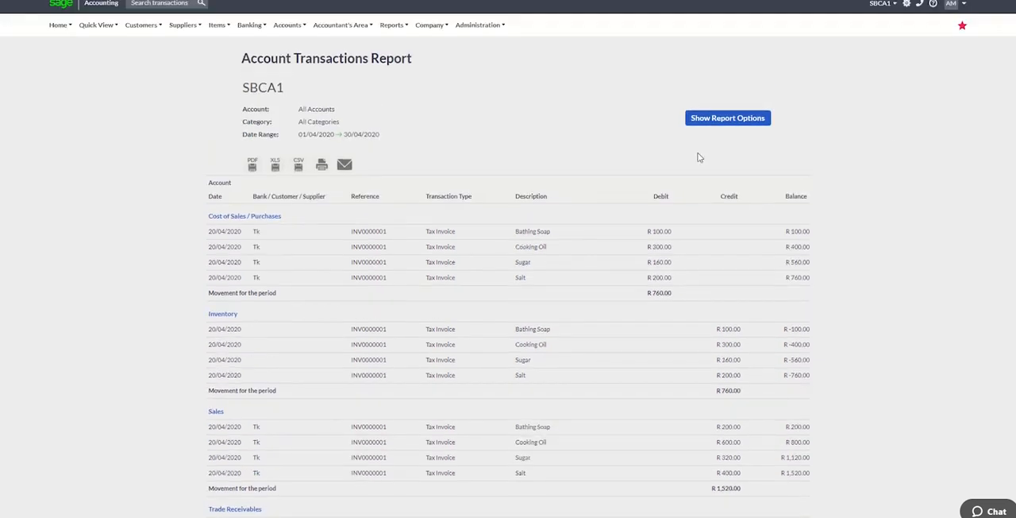
# Run the Profit and Loss report from the financial statements and examine the Cost of Sales / Purchases figure.
pyautogui.click(395, 26)
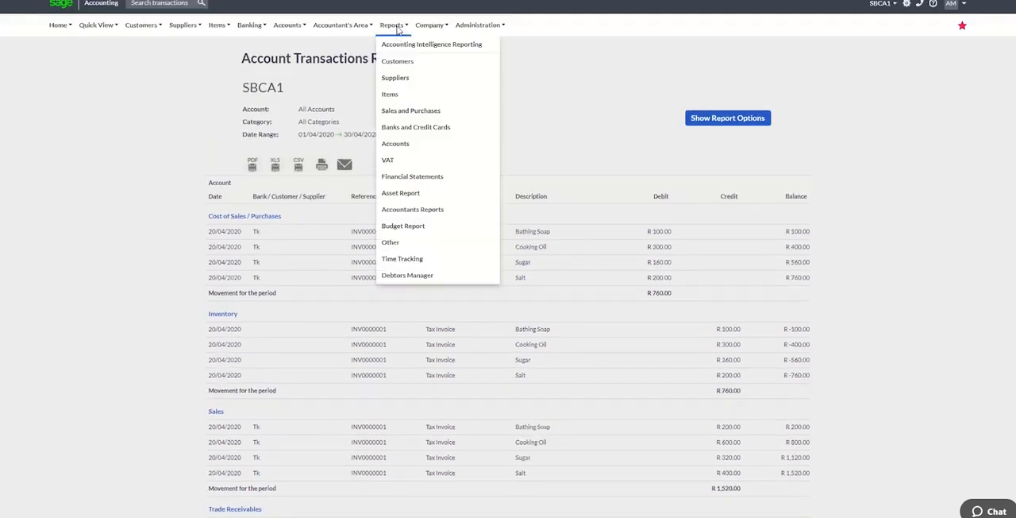
pyautogui.click(426, 177)
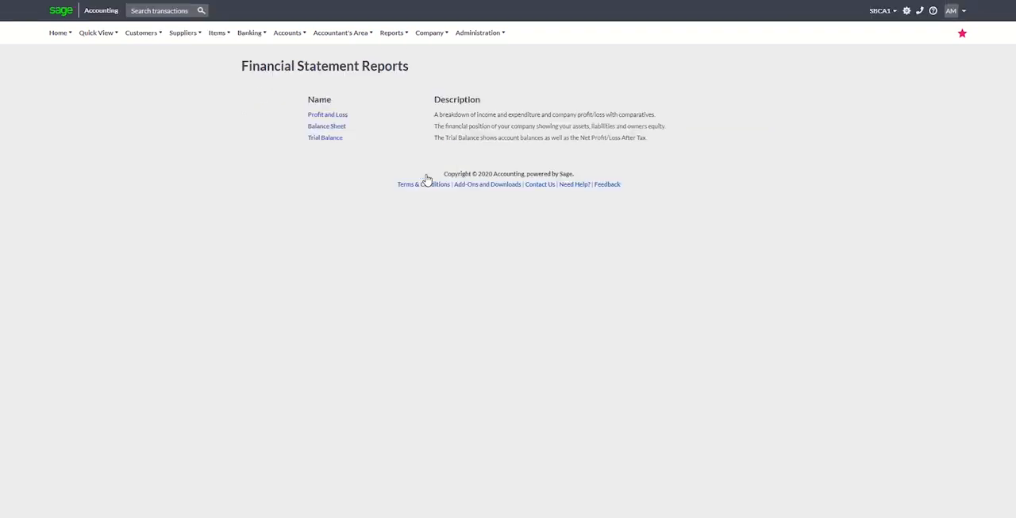
pyautogui.click(336, 118)
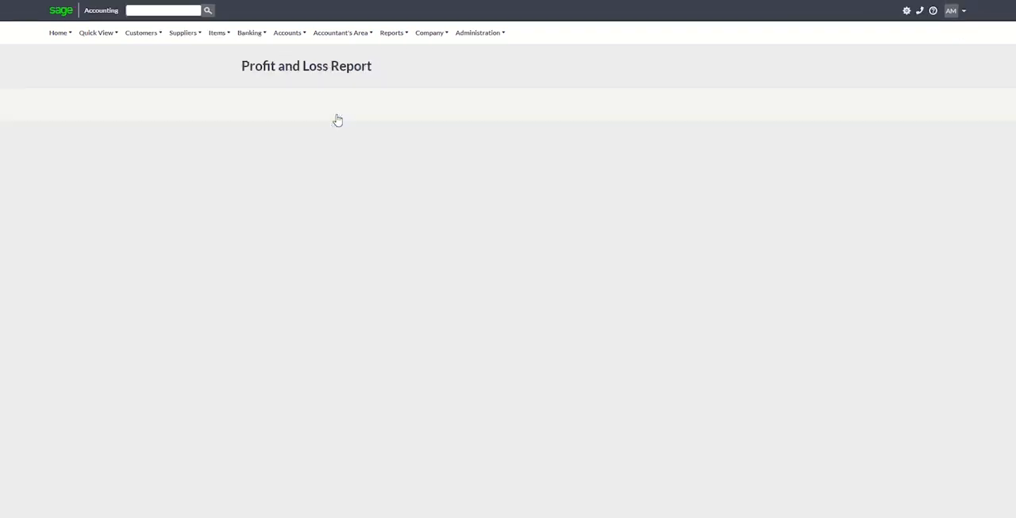
pyautogui.click(516, 269)
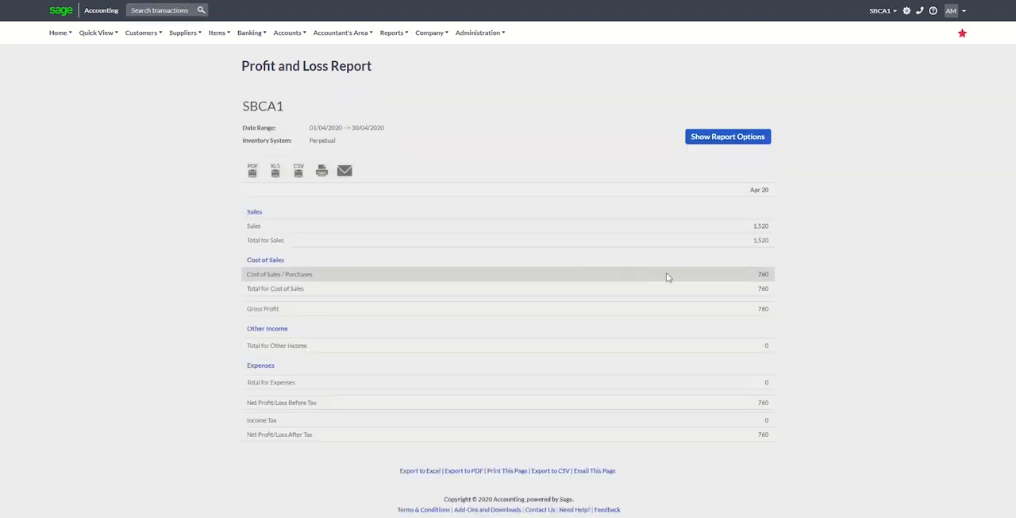
pyautogui.click(763, 275)
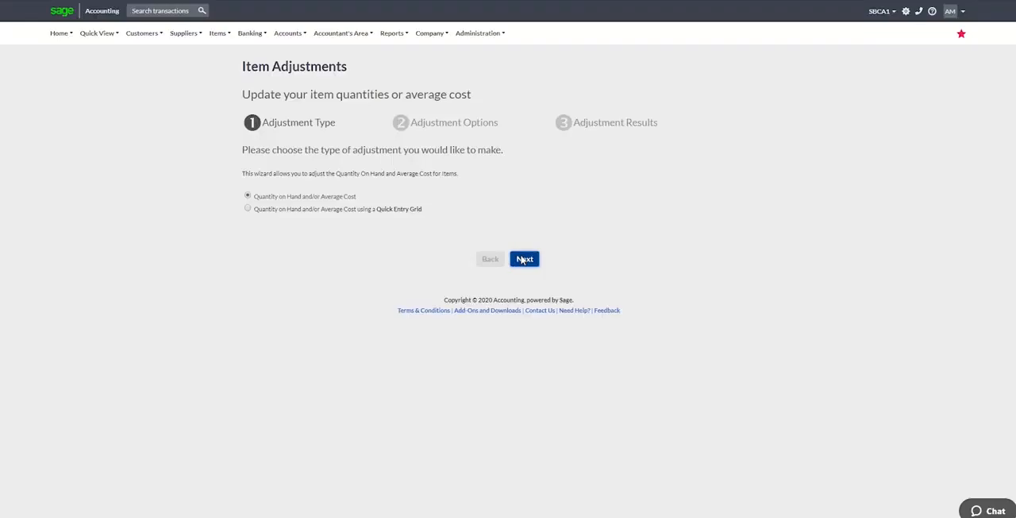
# Start a quantity on hand and average cost adjustment for Bathing Soap with the reason "test".
pyautogui.click(523, 259)
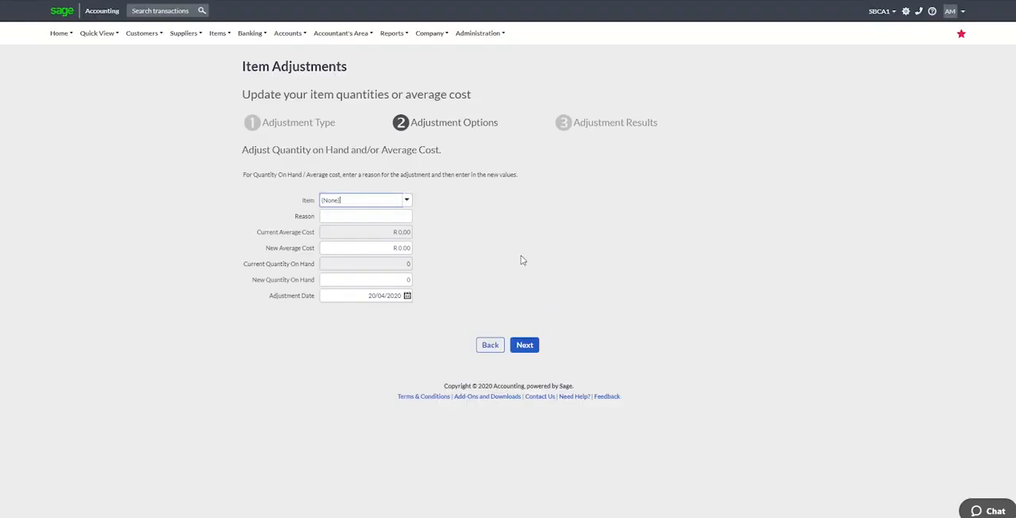
pyautogui.click(408, 201)
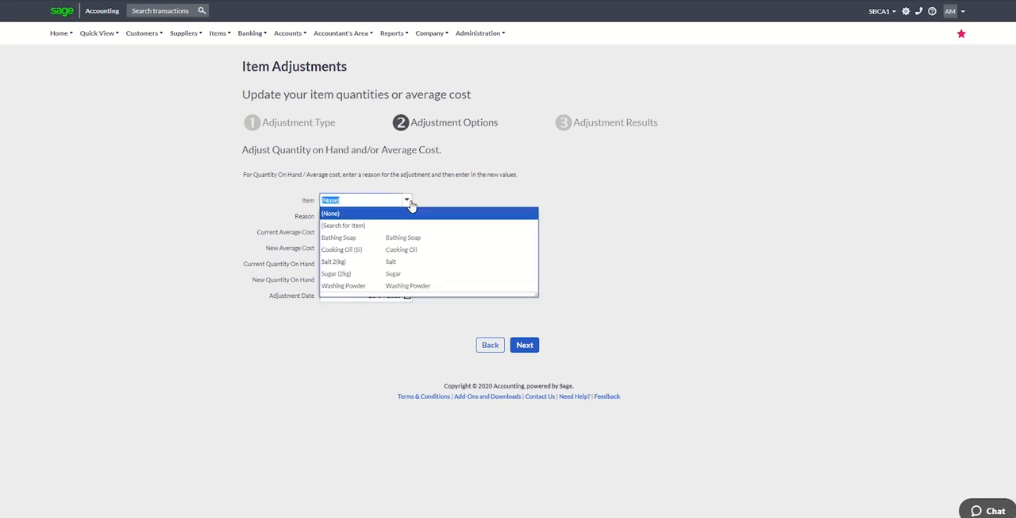
pyautogui.click(403, 238)
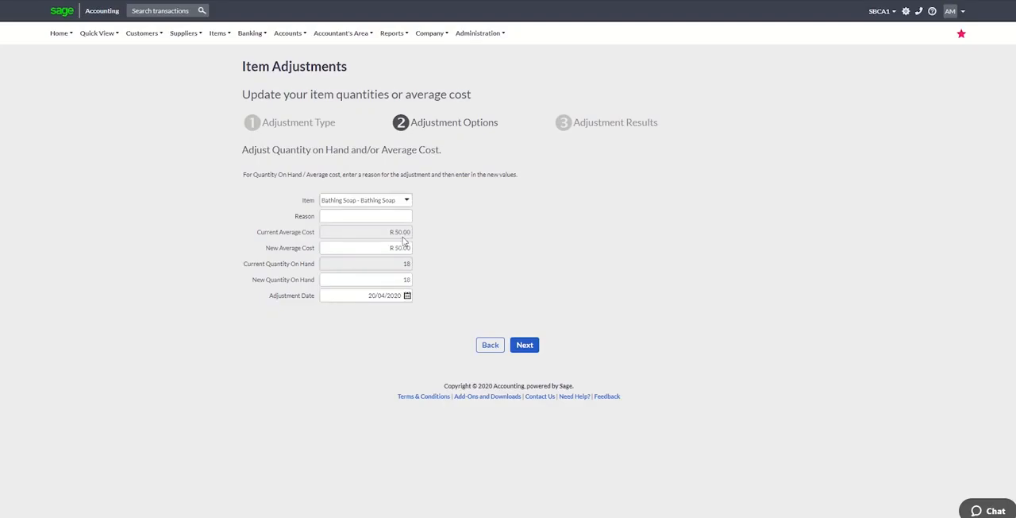
pyautogui.click(402, 215)
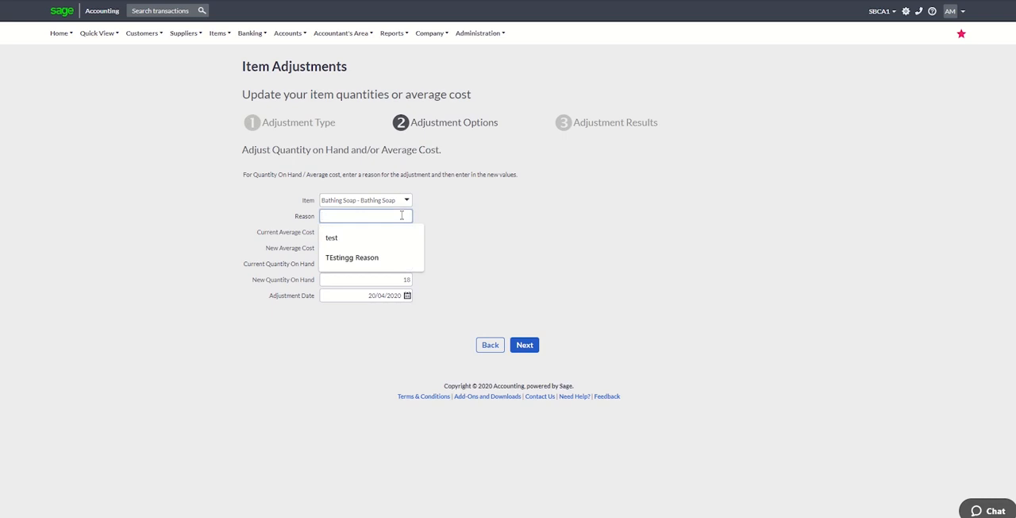
pyautogui.write('Test')
pyautogui.click(390, 240)
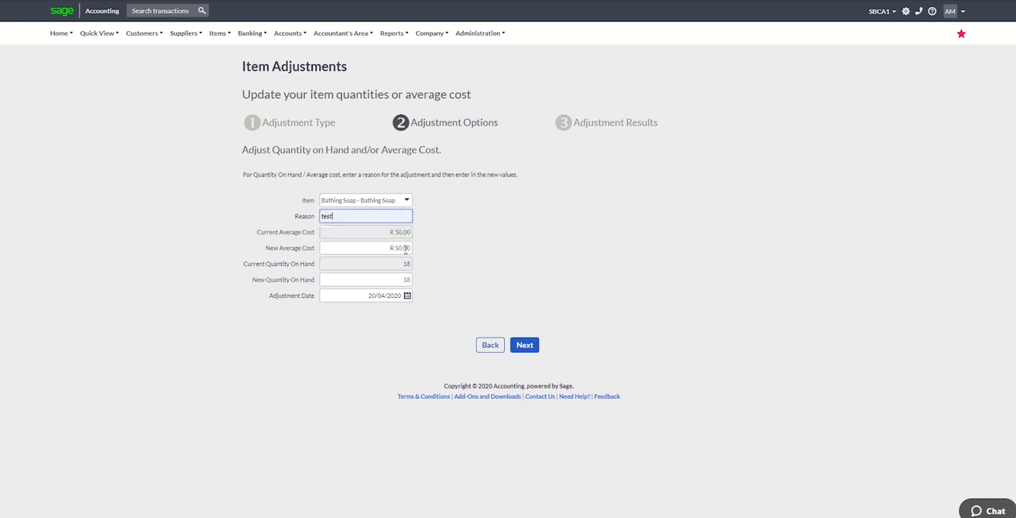
# Set the new quantity on hand of Bathing Soap to 12 and finish the item adjustment.
pyautogui.doubleClick(406, 279)
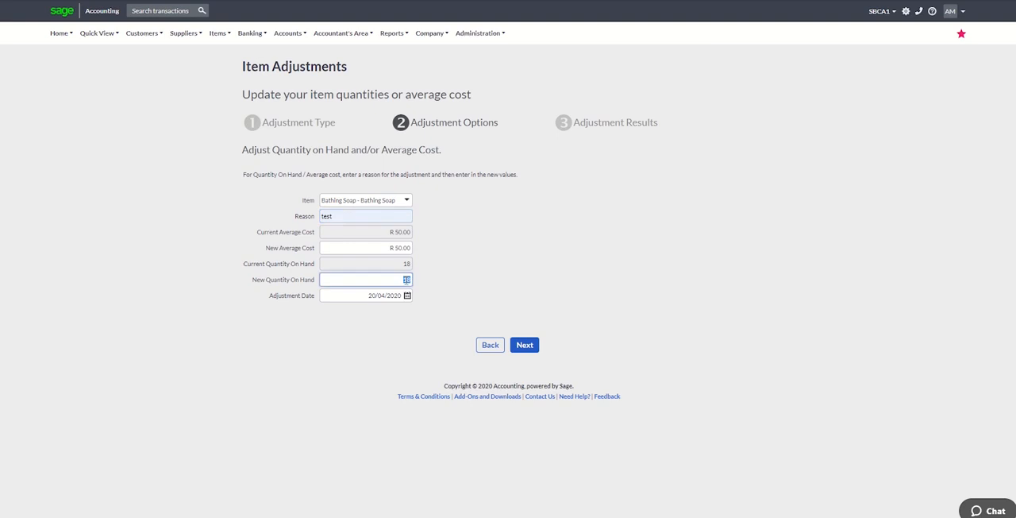
pyautogui.write('10')
pyautogui.click(531, 347)
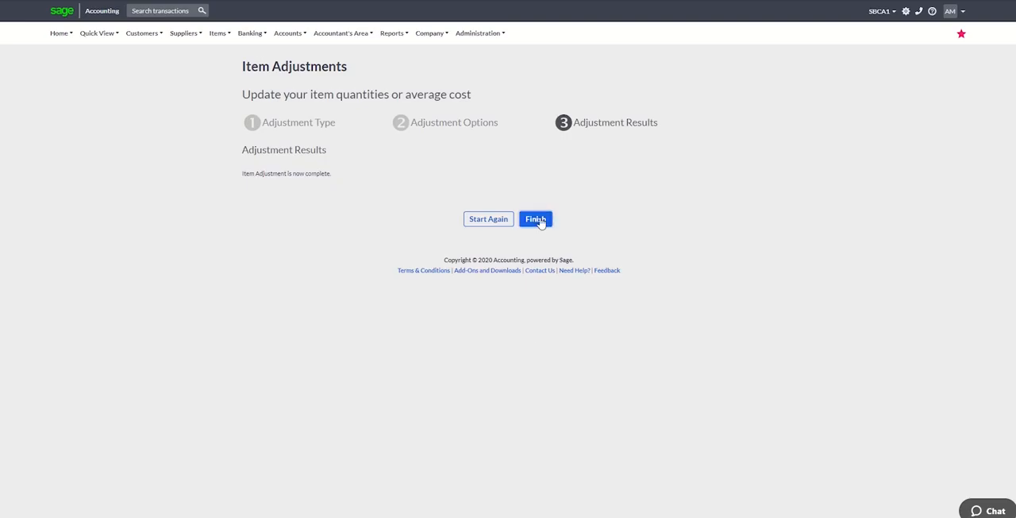
pyautogui.click(538, 219)
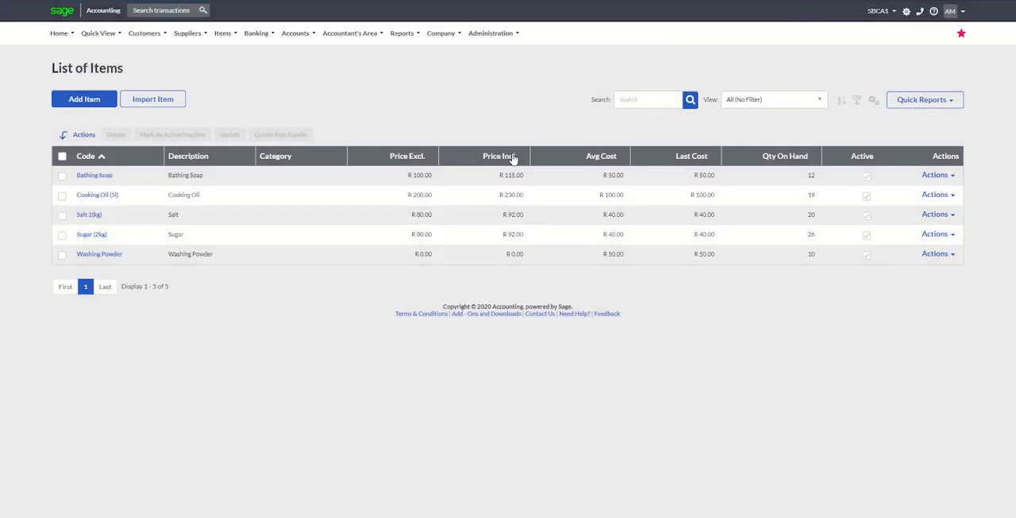
# Open the Account Transactions report to check the stock adjustment's postings.
pyautogui.click(403, 37)
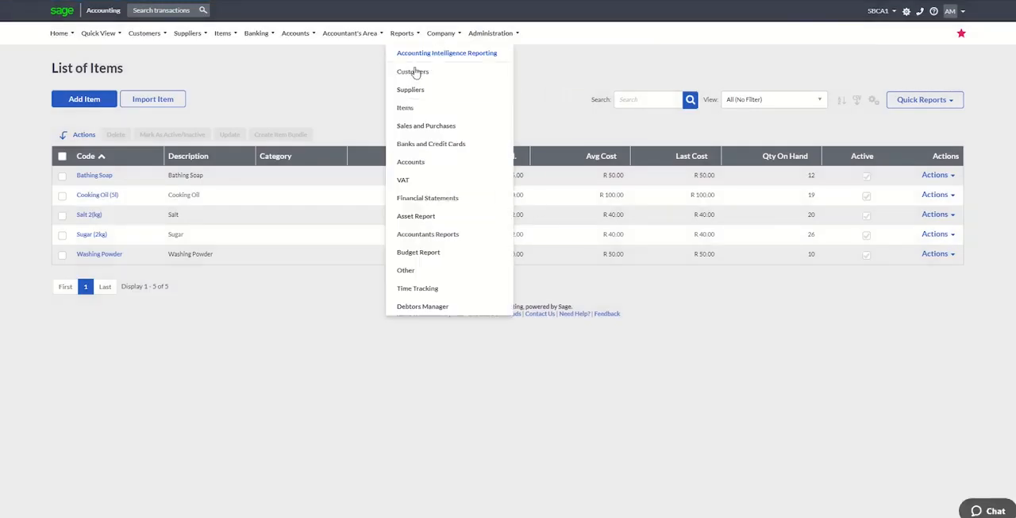
pyautogui.click(416, 163)
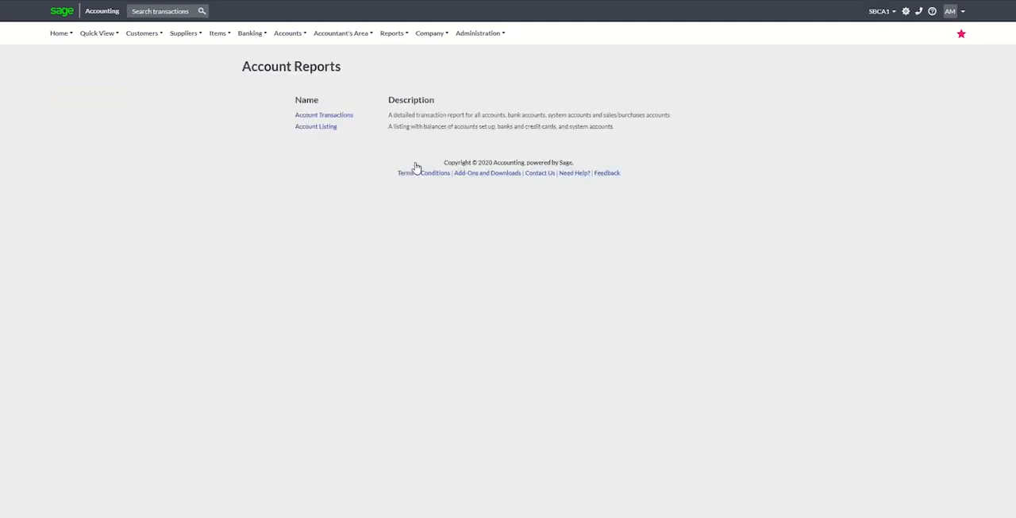
pyautogui.click(342, 116)
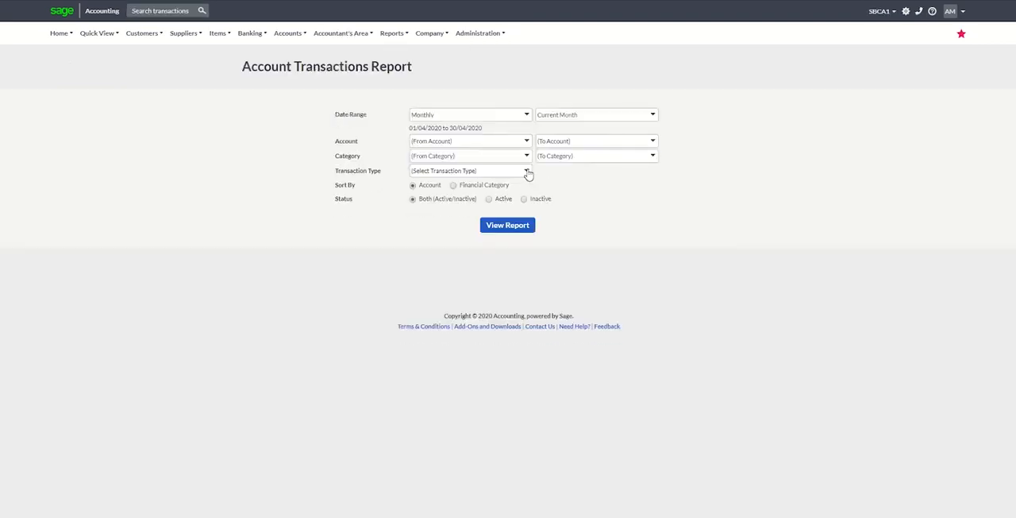
# Run the Account Transactions report for the Item Adjustment transaction type.
pyautogui.click(527, 173)
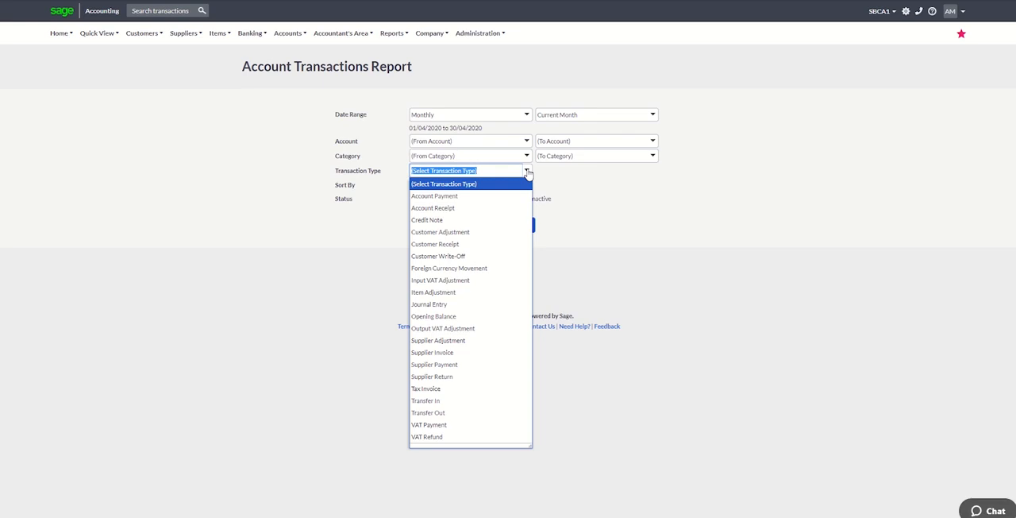
pyautogui.write('In')
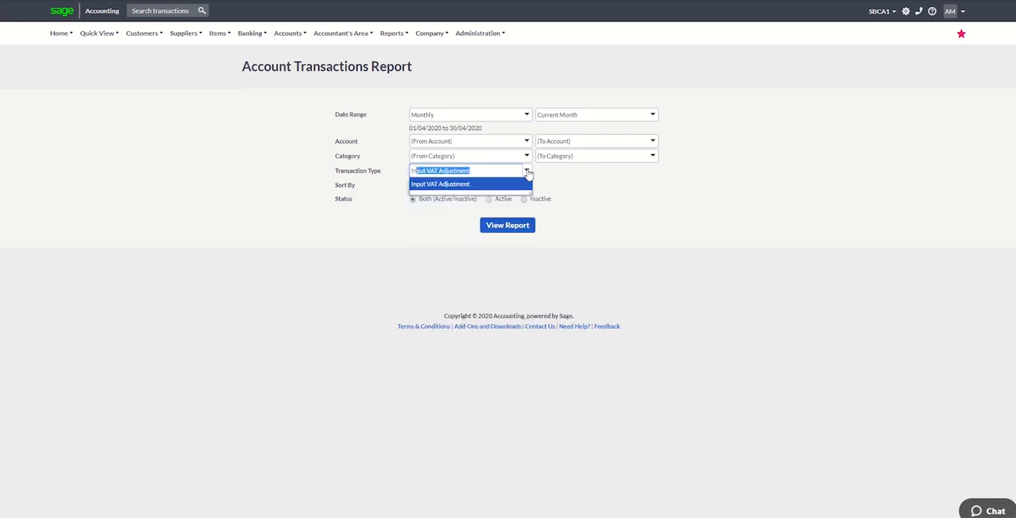
pyautogui.press('BackSpace')
pyautogui.press('BackSpace')
pyautogui.write('te')
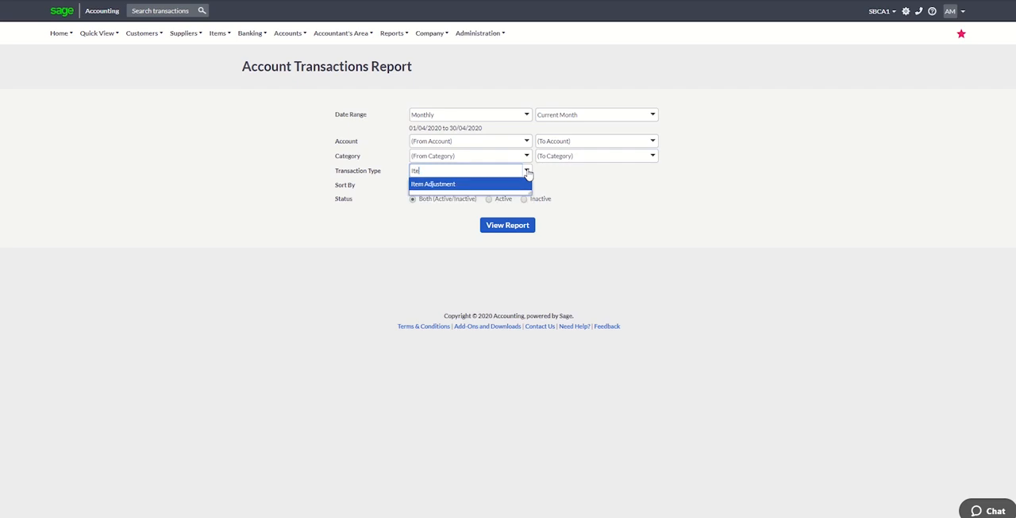
pyautogui.click(503, 187)
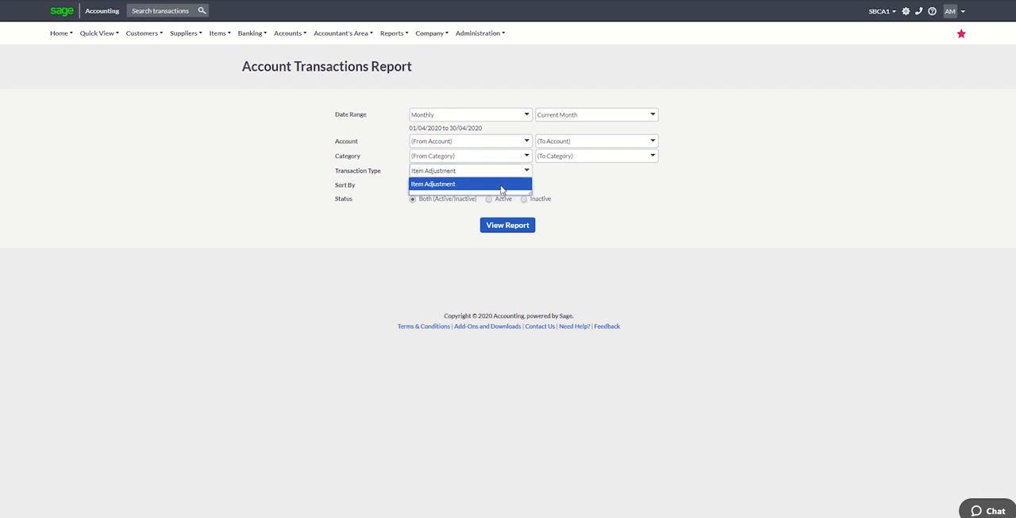
pyautogui.click(498, 230)
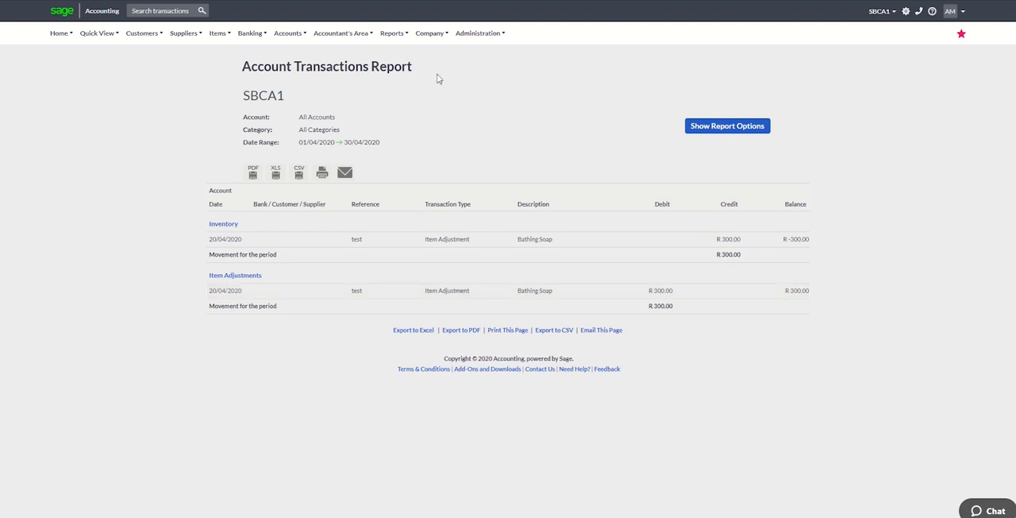
# Reopen the Account Transactions report options and clear the Item Adjustment transaction type filter.
pyautogui.click(397, 36)
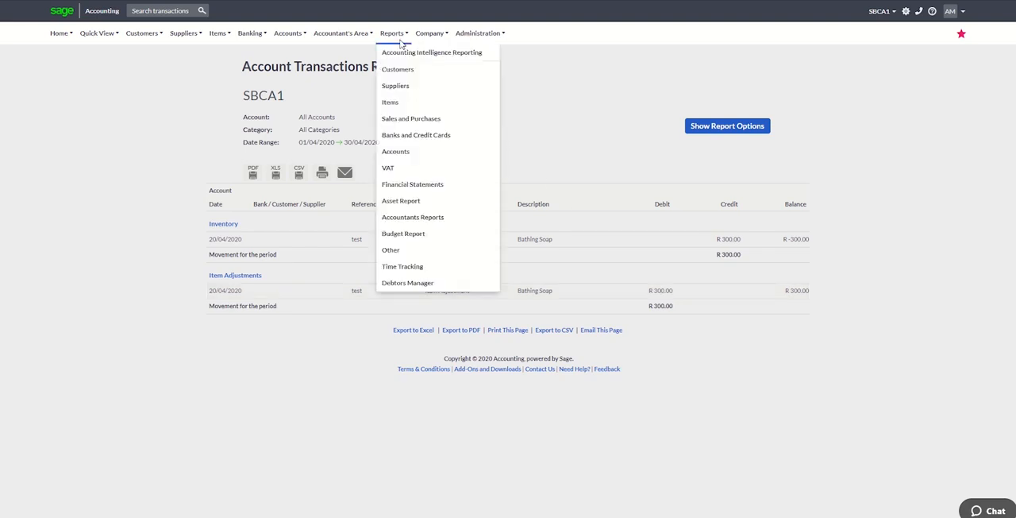
pyautogui.click(735, 126)
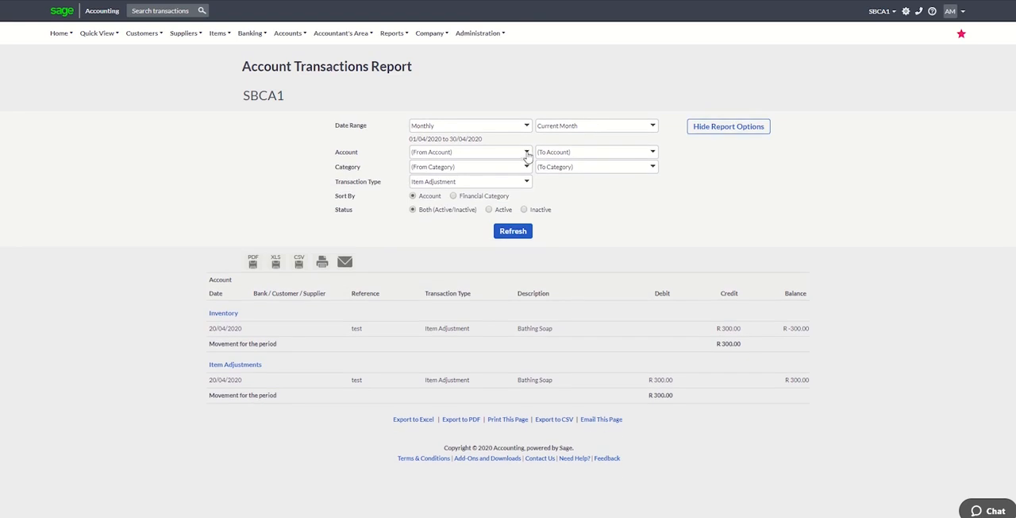
pyautogui.click(526, 182)
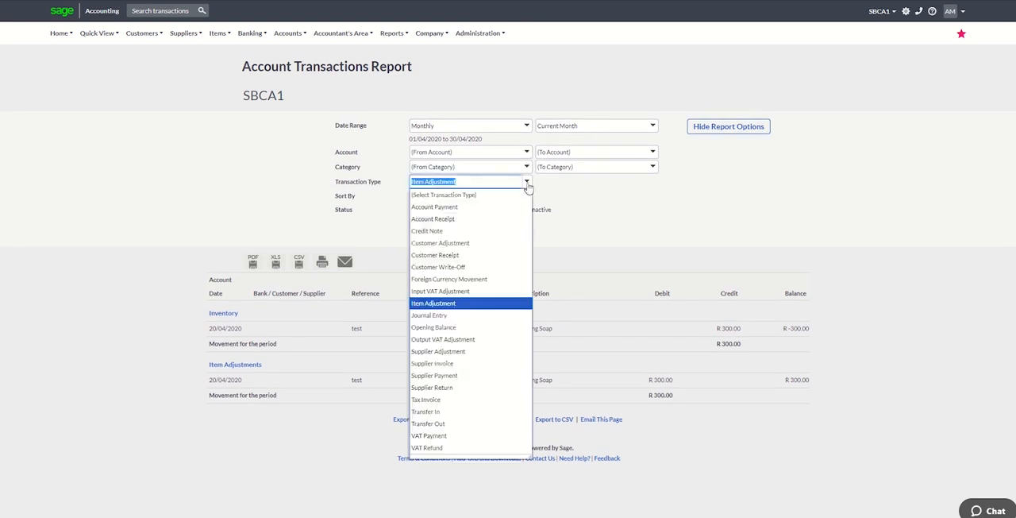
pyautogui.press('BackSpace')
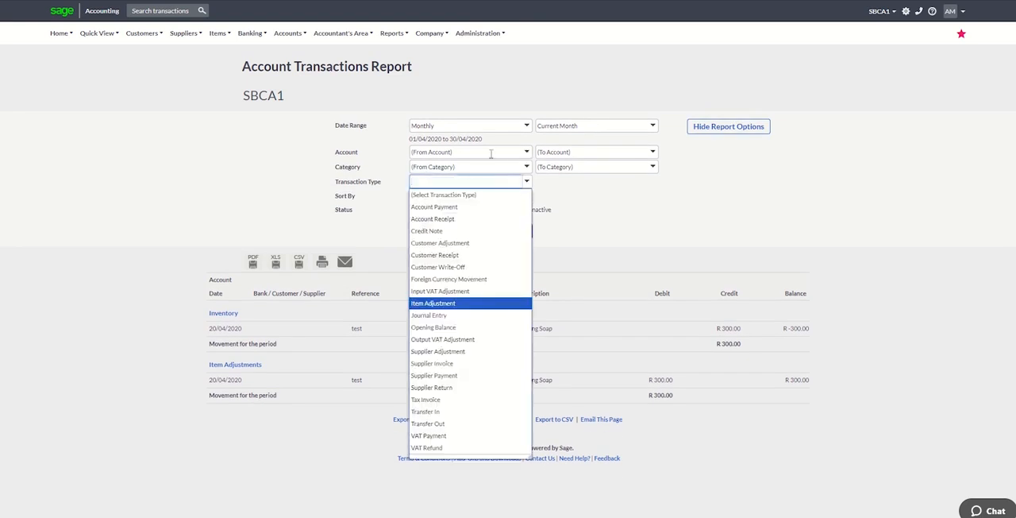
pyautogui.click(491, 154)
# Restrict the Account Transactions report to the Inventory account and refresh it.
pyautogui.click(526, 155)
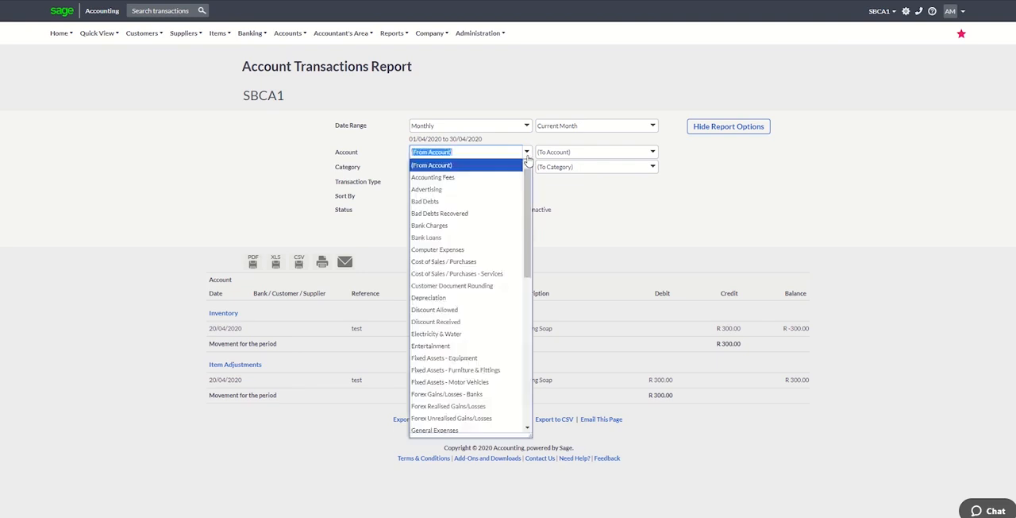
pyautogui.write('Inco')
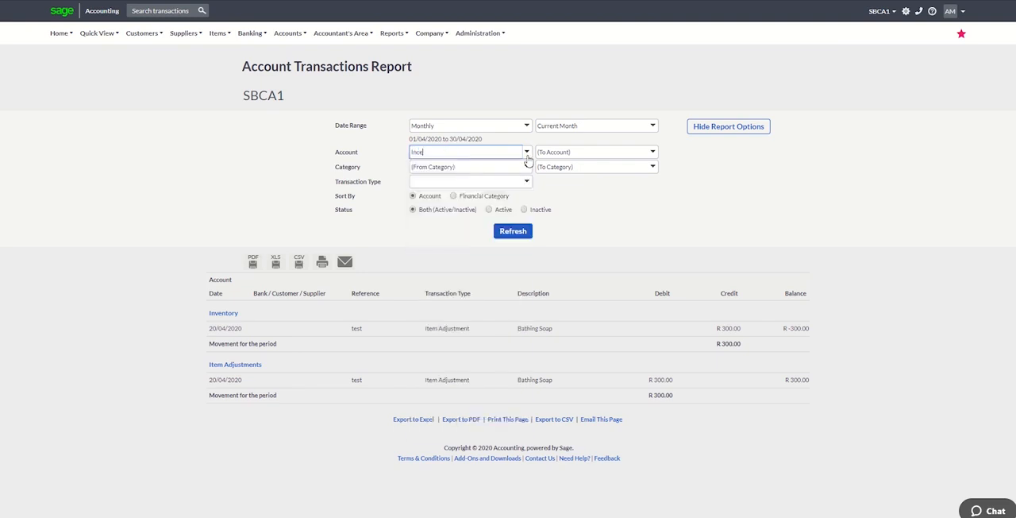
pyautogui.press('BackSpace')
pyautogui.press('BackSpace')
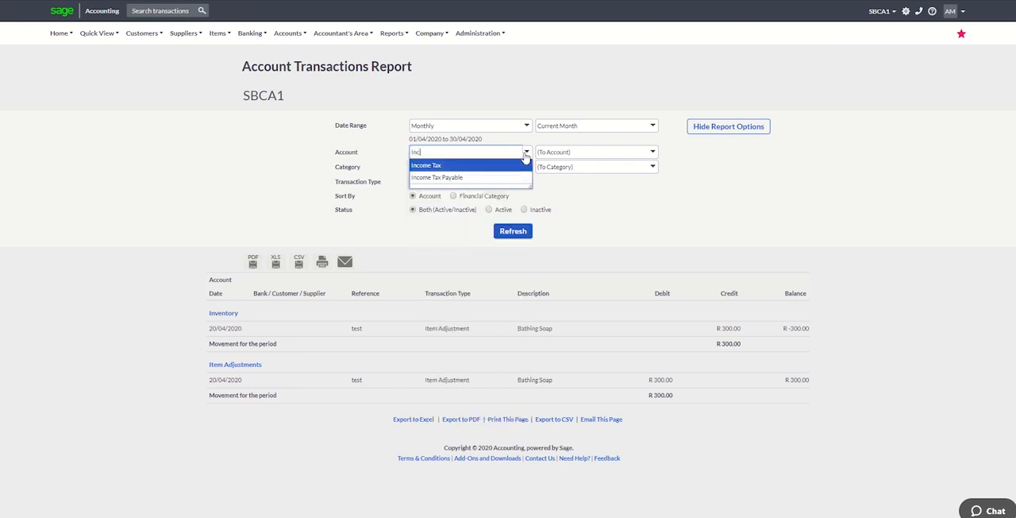
pyautogui.write('ventory')
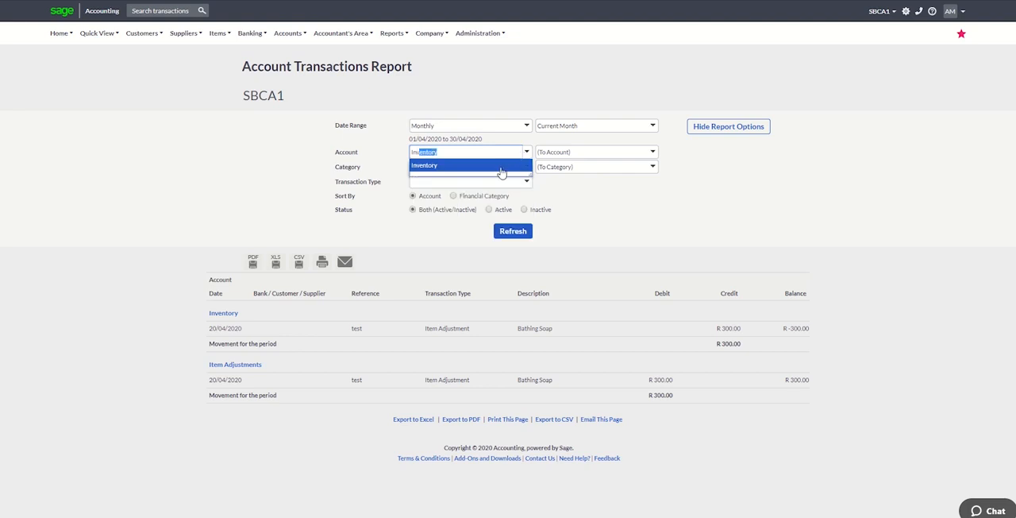
pyautogui.click(504, 166)
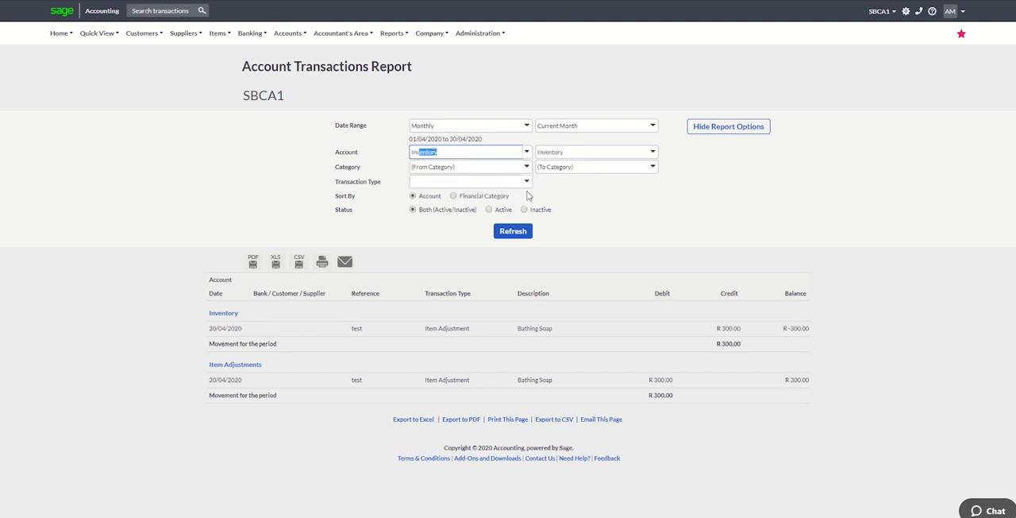
pyautogui.click(518, 238)
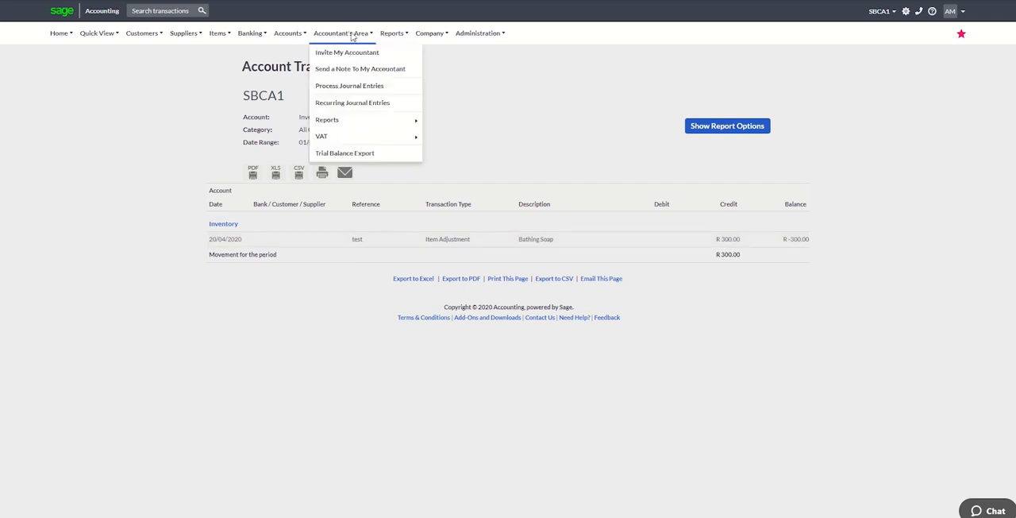
# Run the Profit and Loss report for the current month and inspect the Item Adjustments amount under Cost of Sales.
pyautogui.moveTo(385, 40)
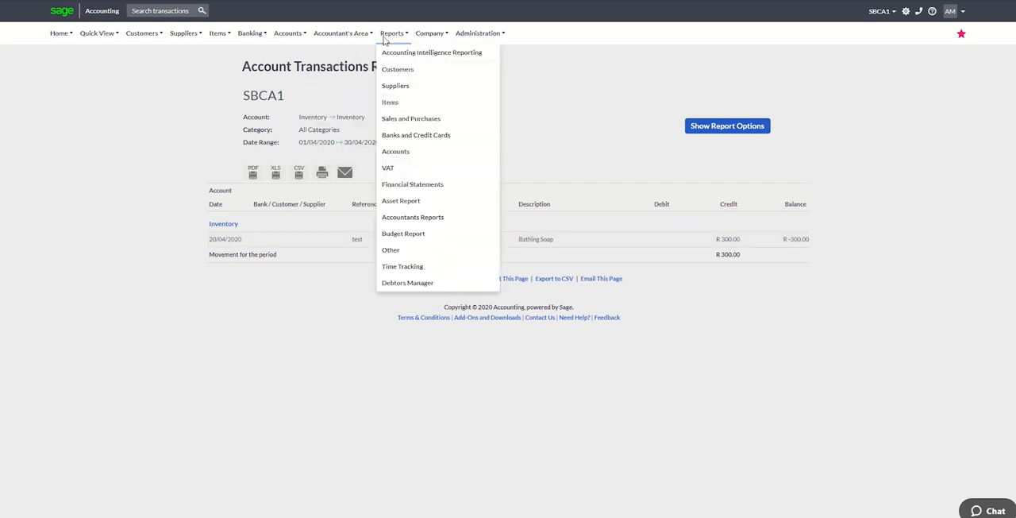
pyautogui.click(411, 185)
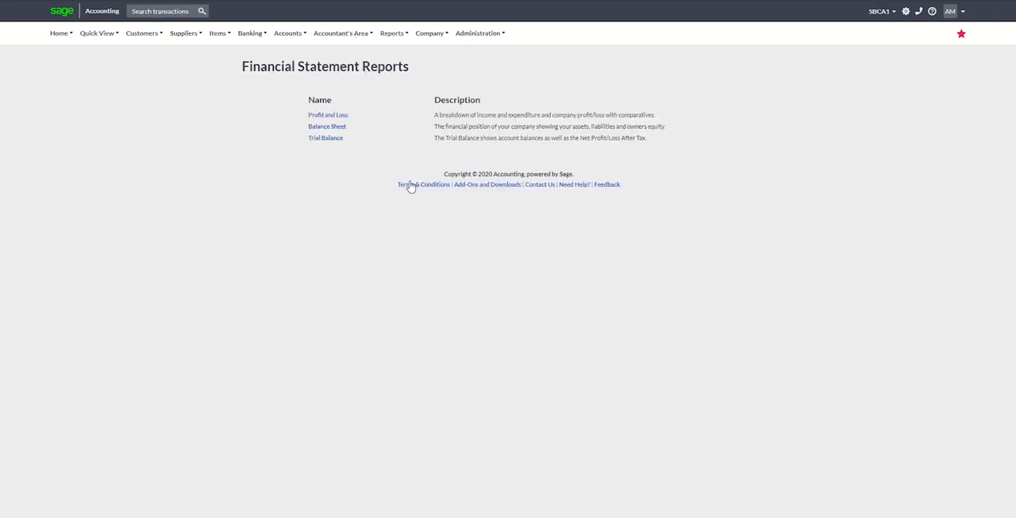
pyautogui.click(340, 118)
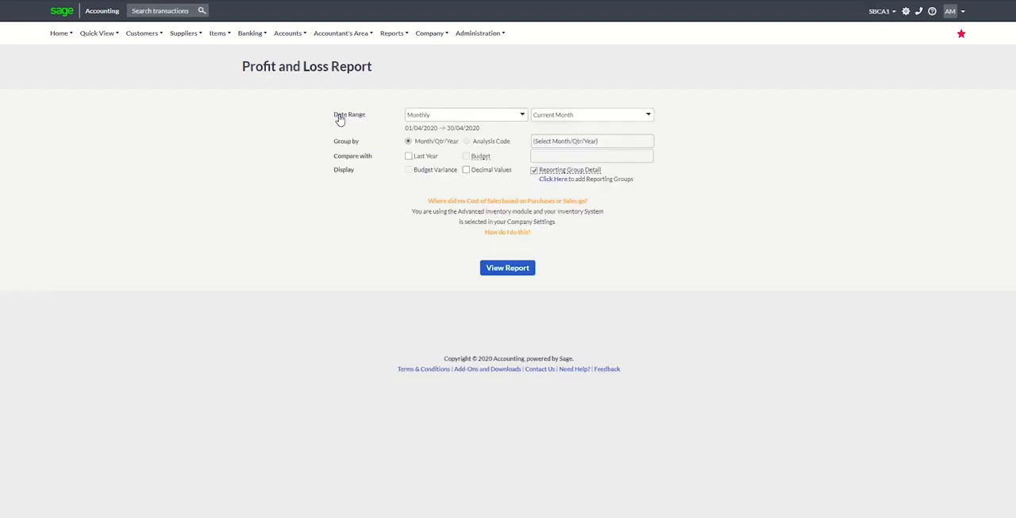
pyautogui.click(490, 270)
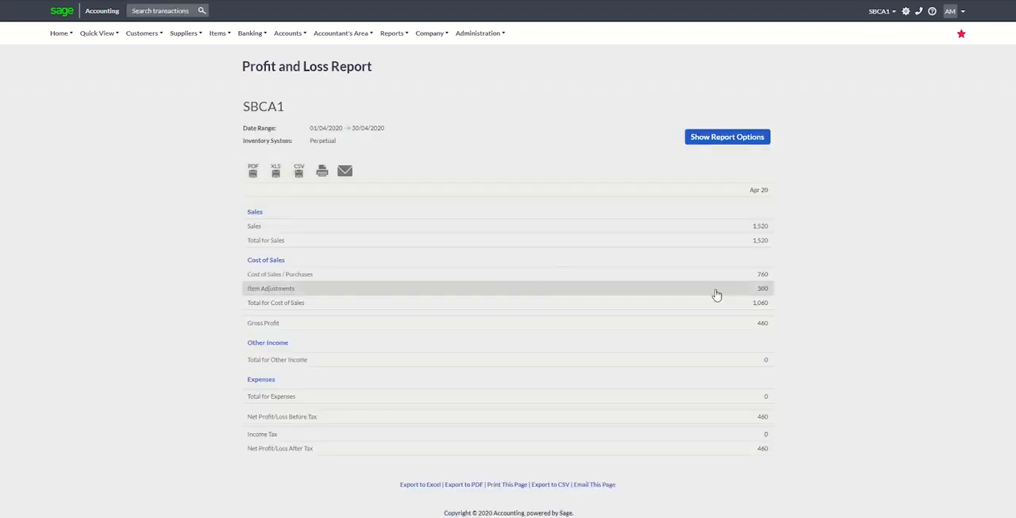
pyautogui.click(766, 296)
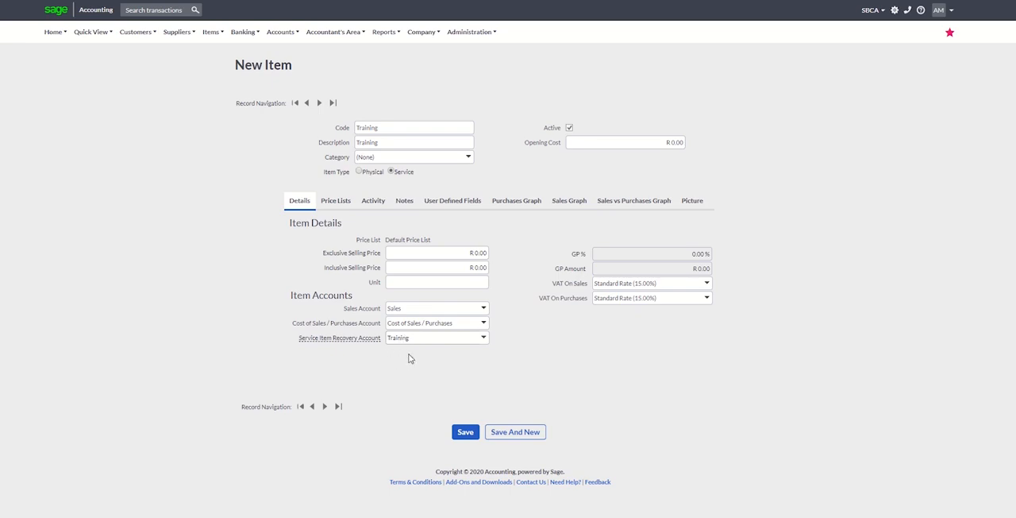
# Select Training as the Service Item Recovery Account for the new Training service item and save the item.
pyautogui.click(482, 338)
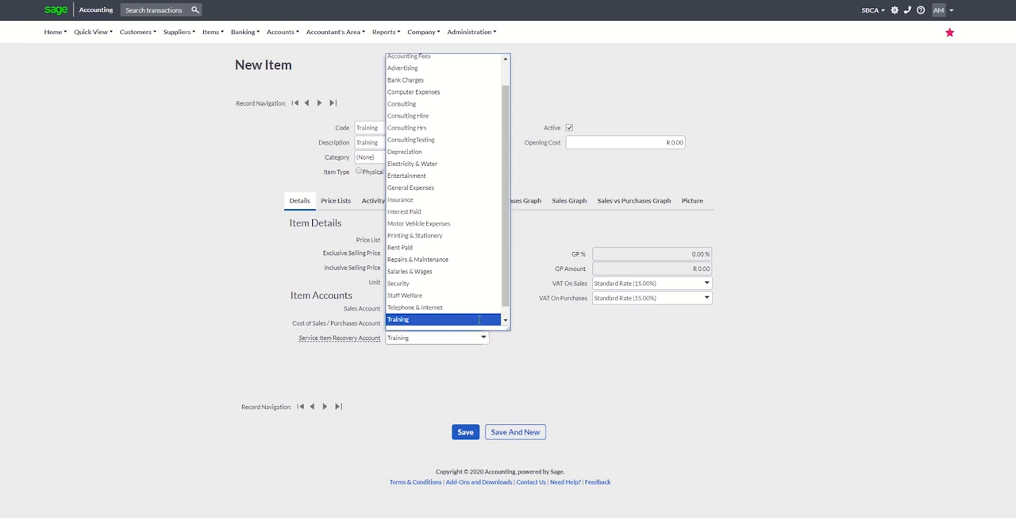
pyautogui.click(479, 320)
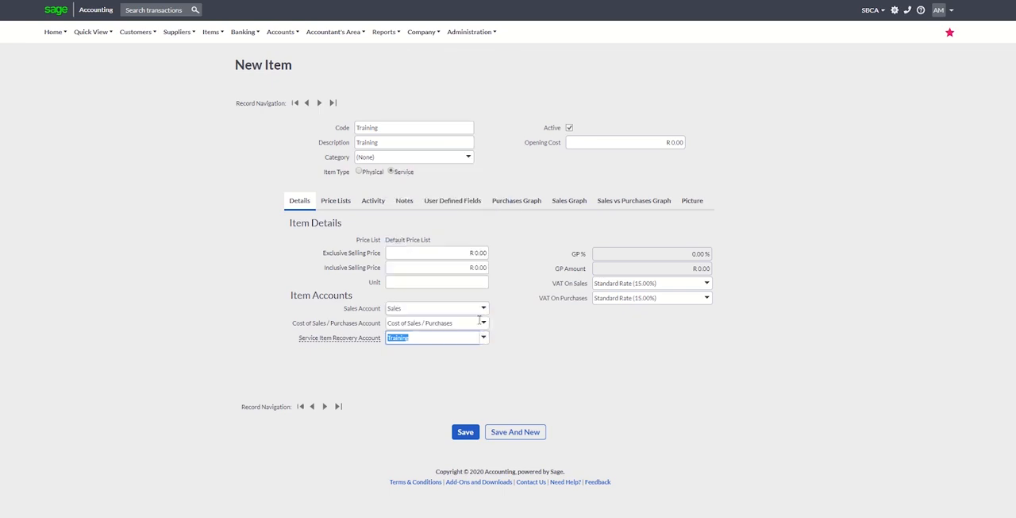
pyautogui.click(465, 431)
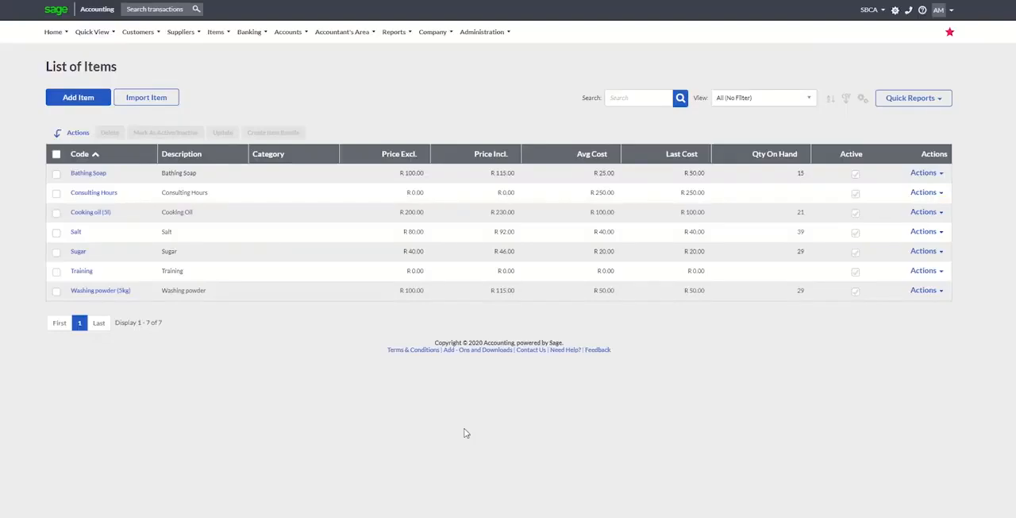
# Start a new supplier invoice for the supplier Test1.
pyautogui.moveTo(181, 32)
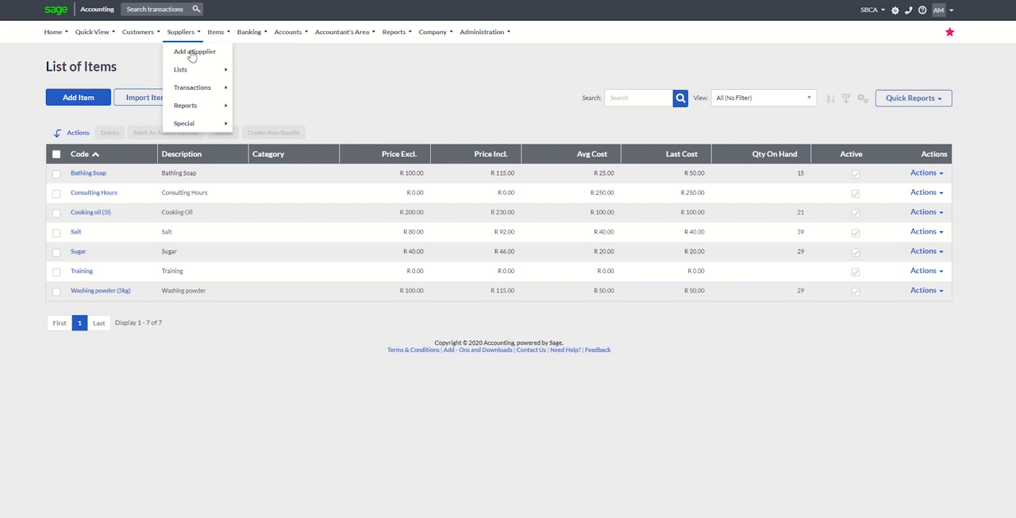
pyautogui.moveTo(198, 87)
pyautogui.click(272, 106)
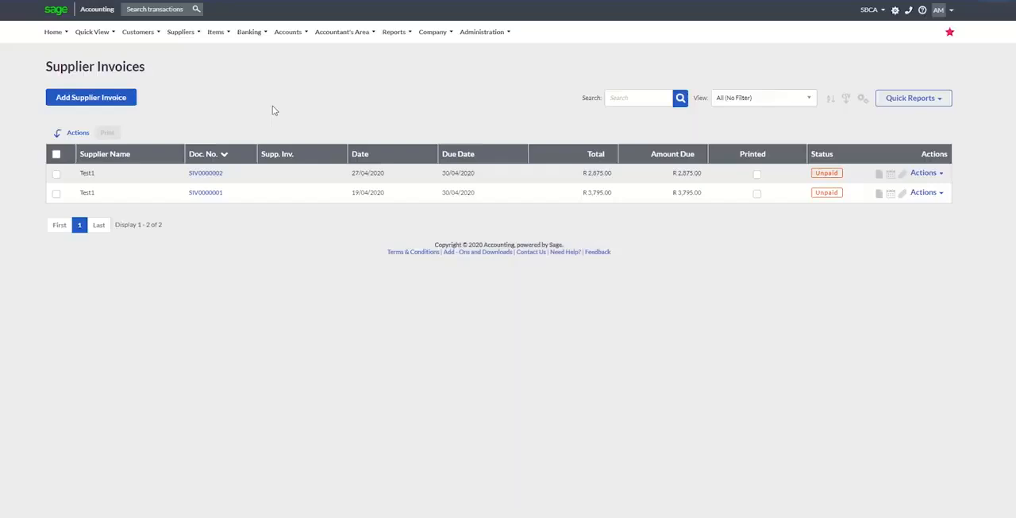
pyautogui.click(115, 103)
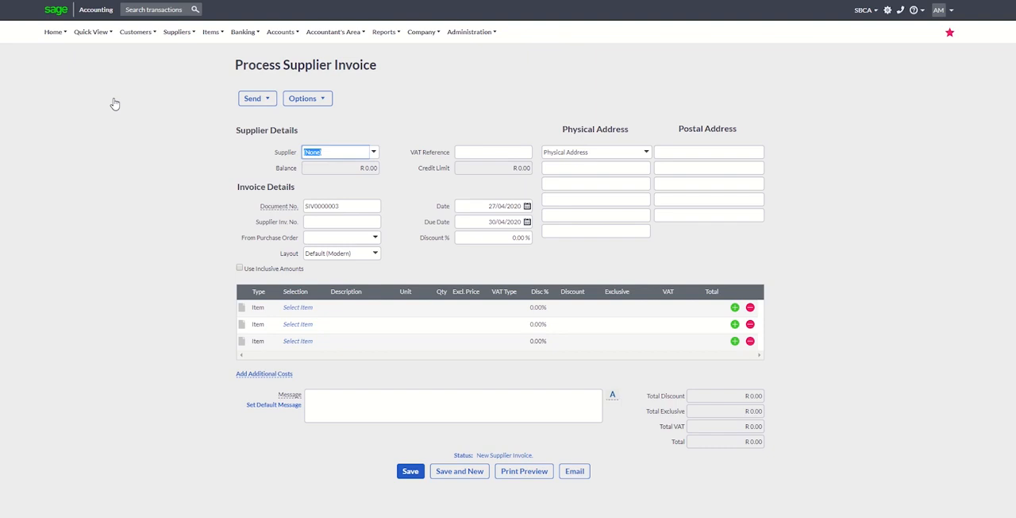
pyautogui.click(374, 153)
pyautogui.click(347, 191)
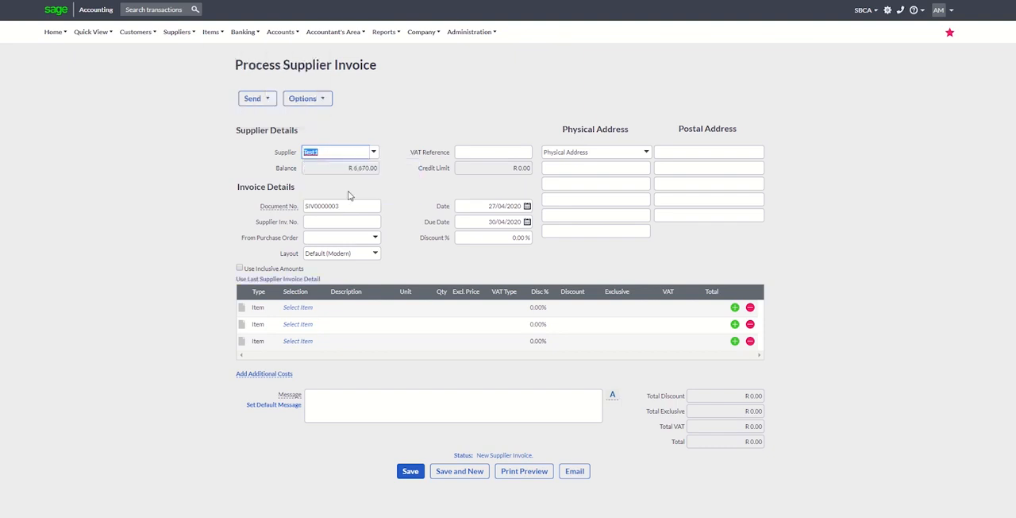
# Add the Training item to the first line of the supplier invoice.
pyautogui.click(309, 311)
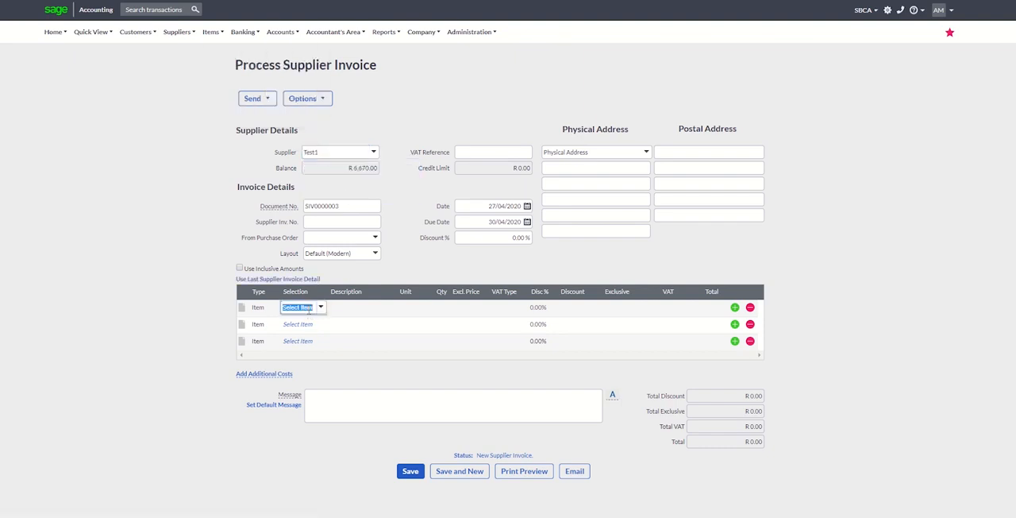
pyautogui.click(320, 308)
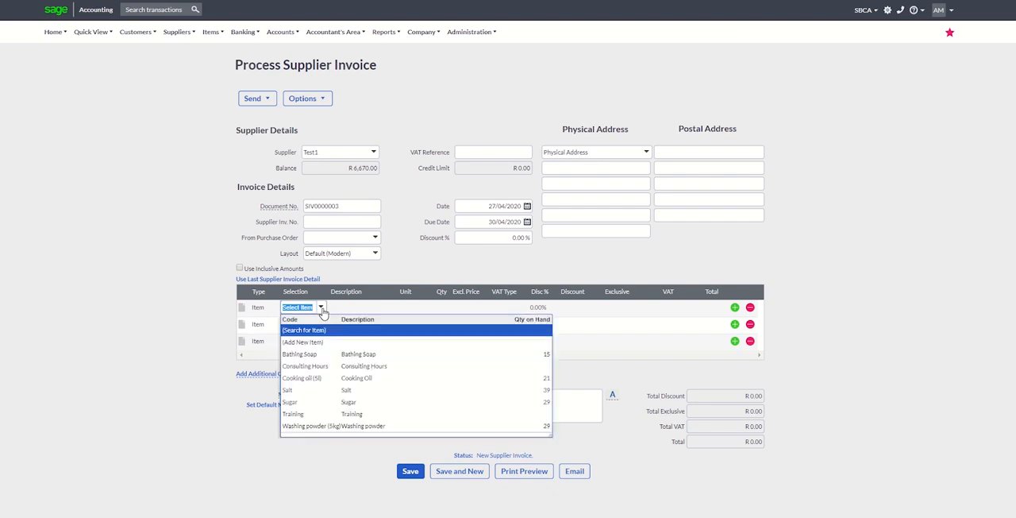
pyautogui.write('trai')
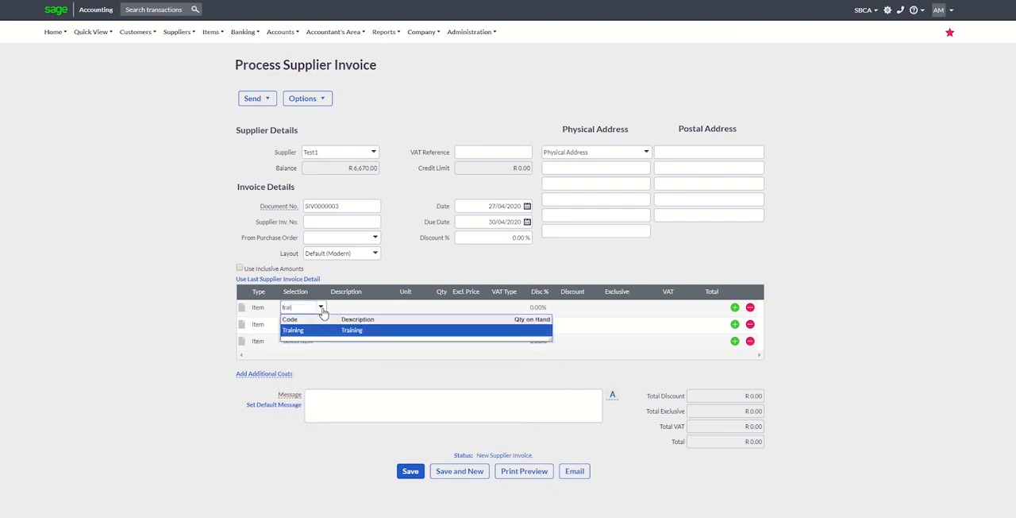
pyautogui.click(319, 333)
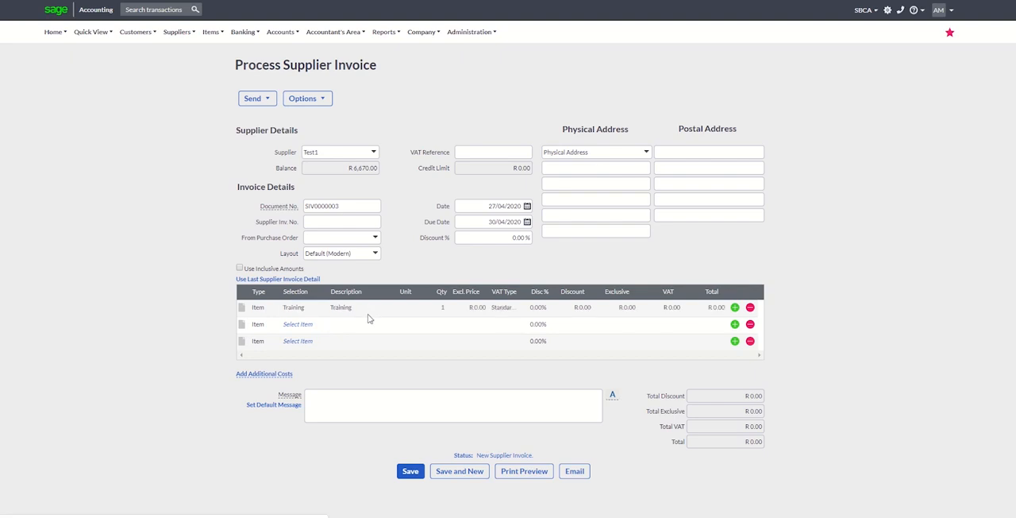
# Set the Training line's quantity to 10, enter its exclusive price and save the supplier invoice.
pyautogui.click(441, 308)
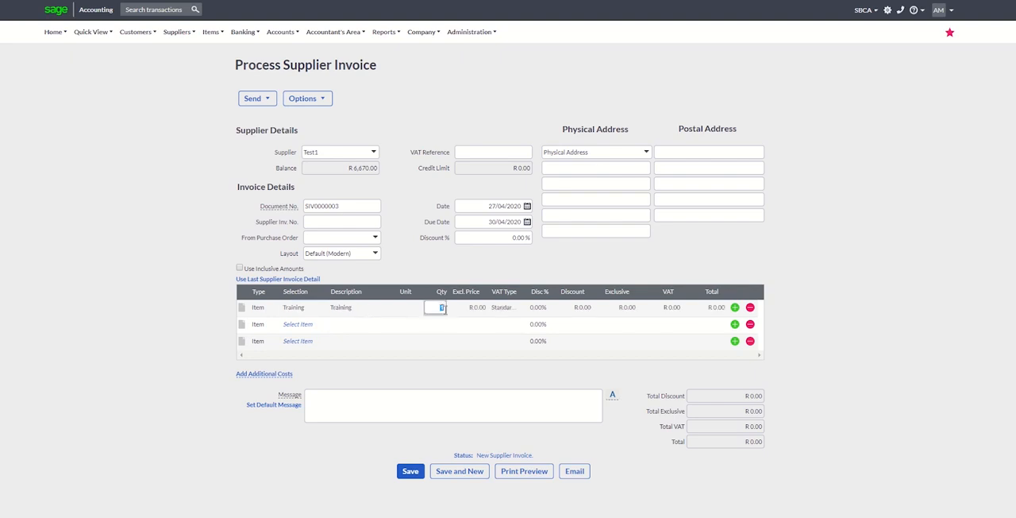
pyautogui.write('10')
pyautogui.click(479, 309)
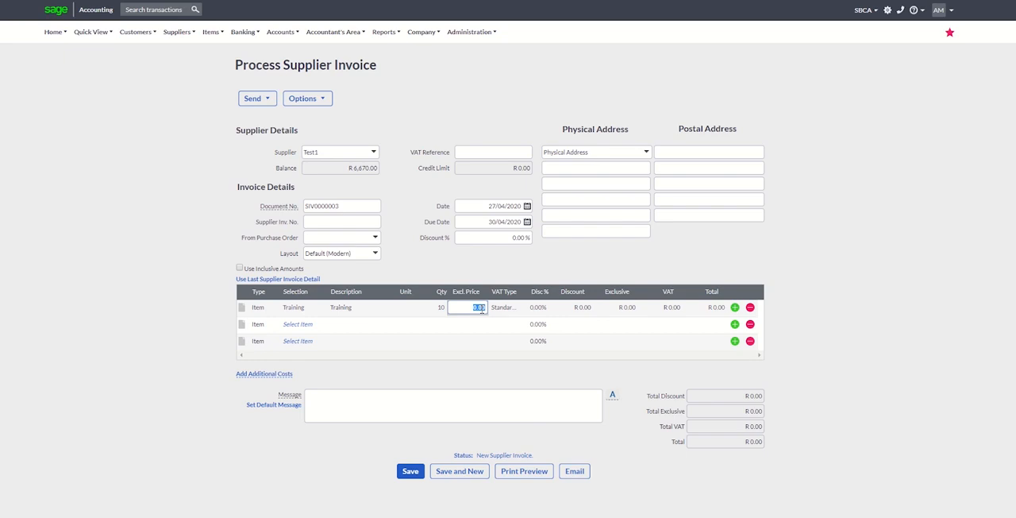
pyautogui.write('50')
pyautogui.click(410, 472)
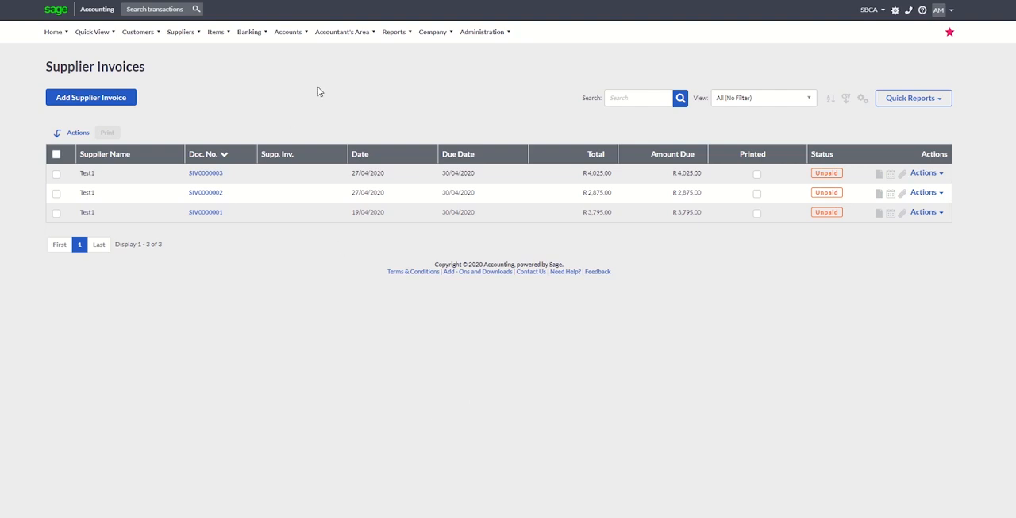
# Start a new customer tax invoice for the customer Tk.
pyautogui.moveTo(180, 32)
pyautogui.moveTo(199, 96)
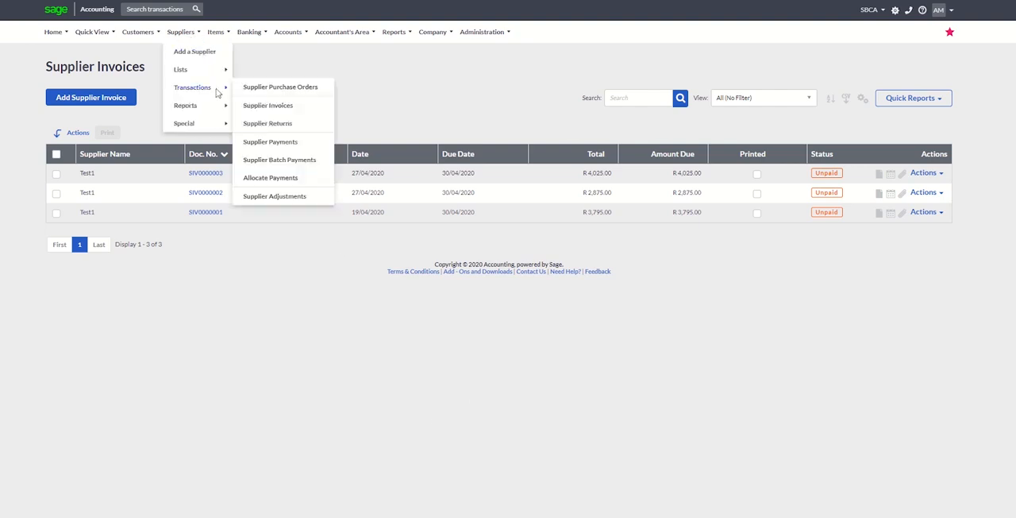
pyautogui.moveTo(138, 32)
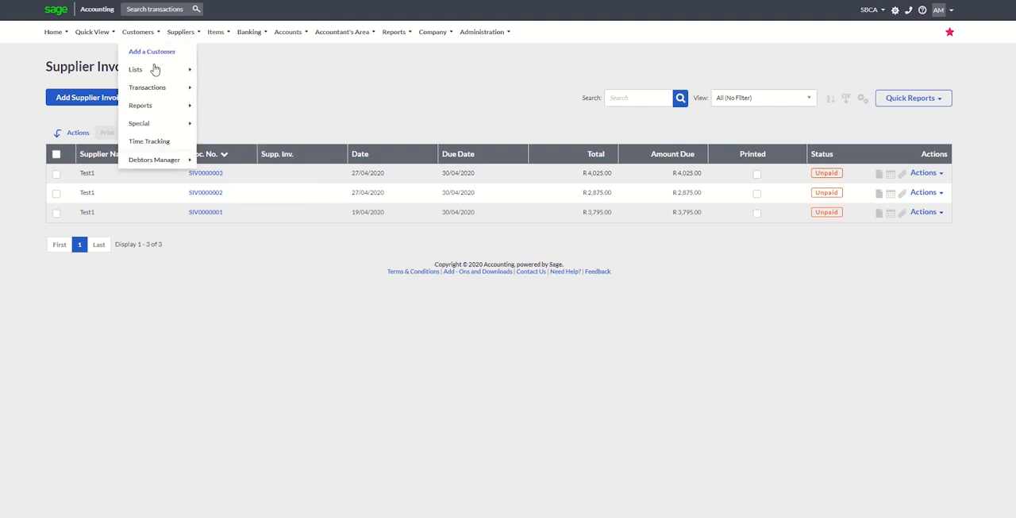
pyautogui.moveTo(161, 90)
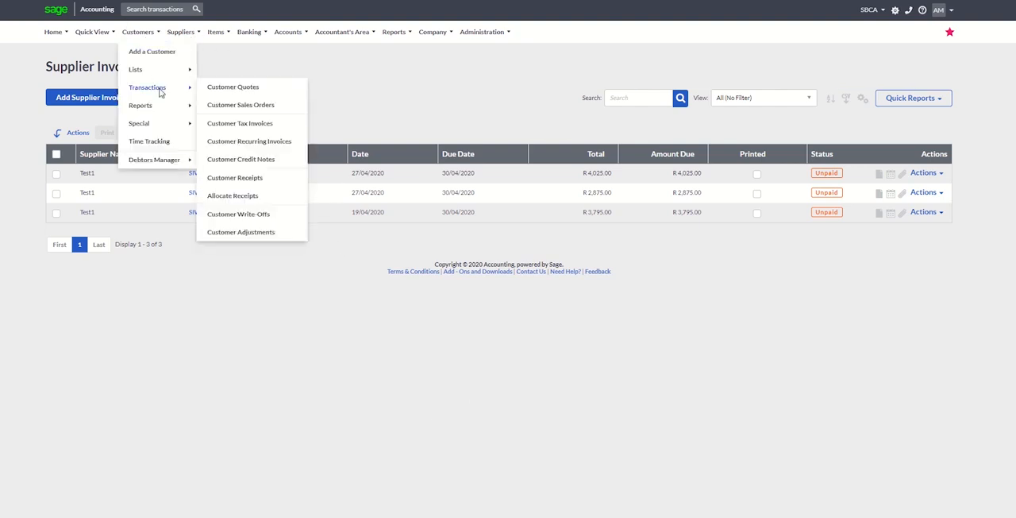
pyautogui.click(248, 128)
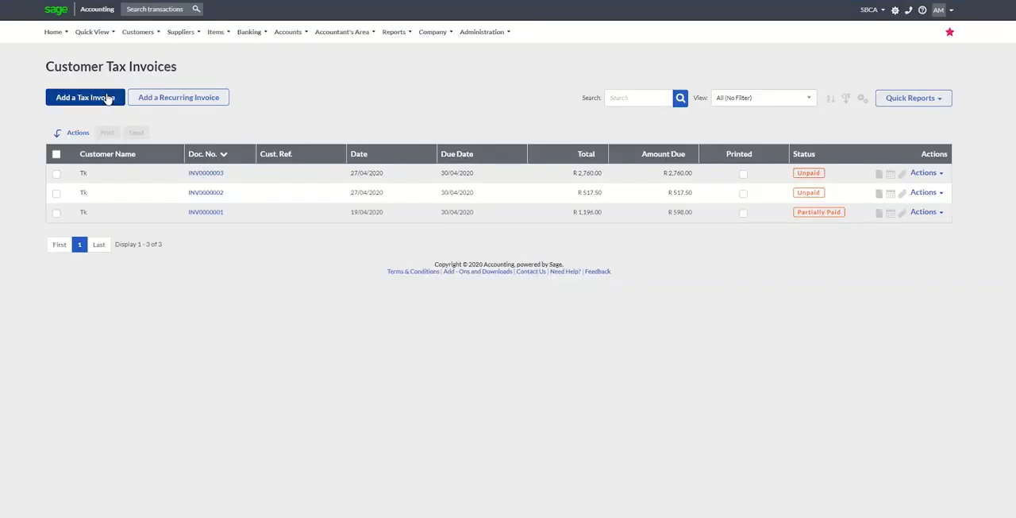
pyautogui.click(109, 97)
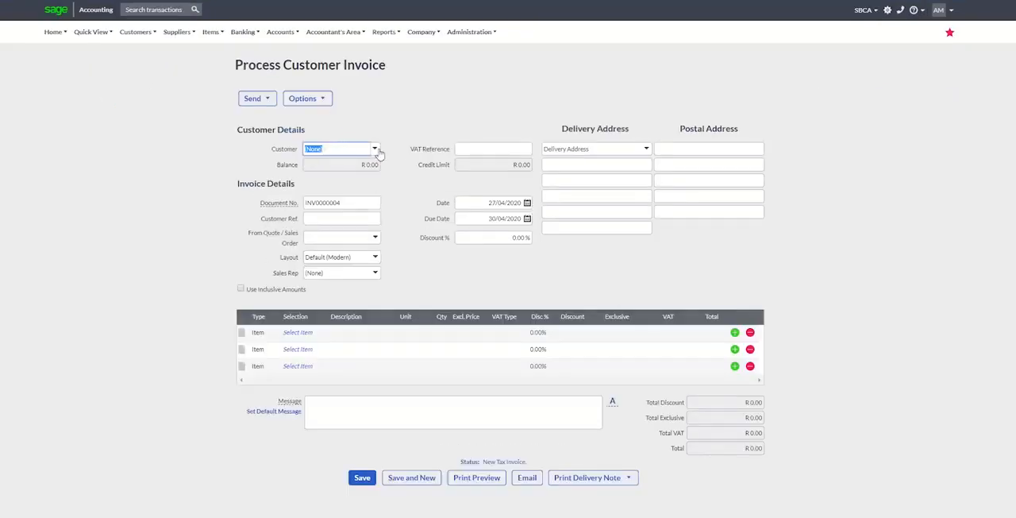
pyautogui.click(377, 150)
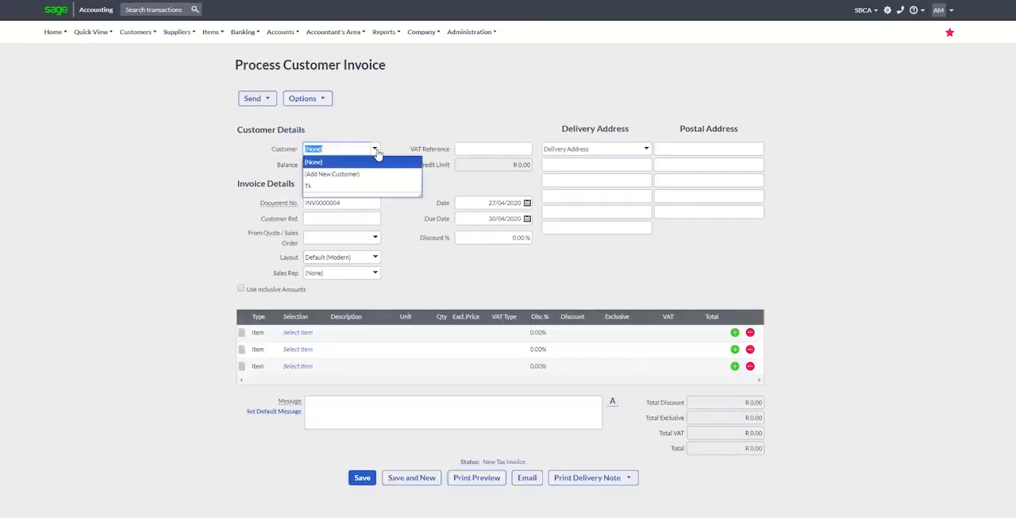
pyautogui.click(340, 188)
# Add the Training item to the first line of the customer invoice.
pyautogui.click(311, 332)
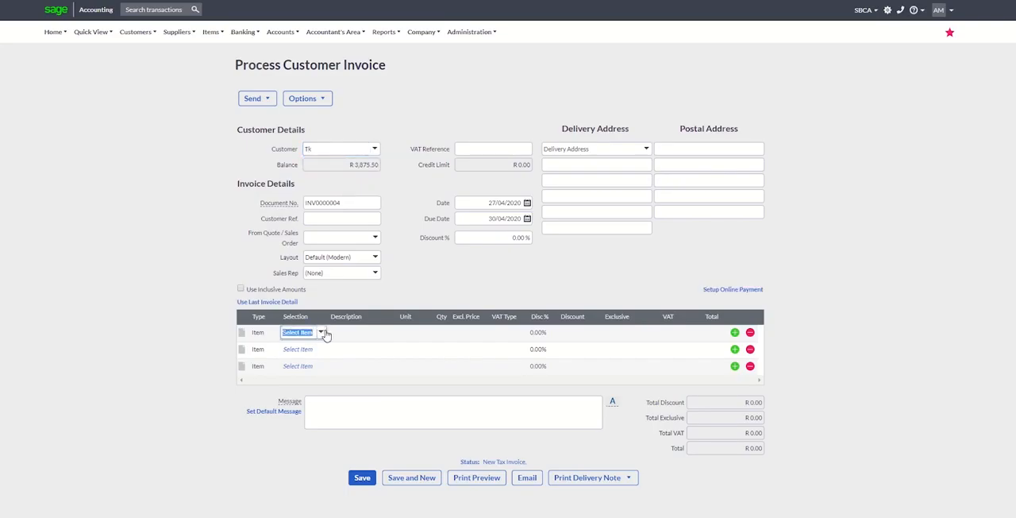
pyautogui.click(323, 333)
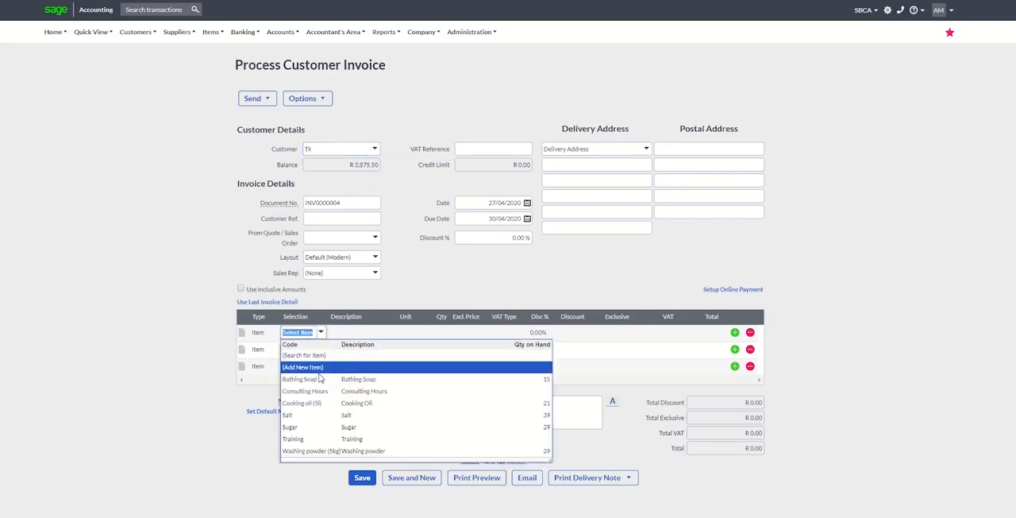
pyautogui.click(324, 438)
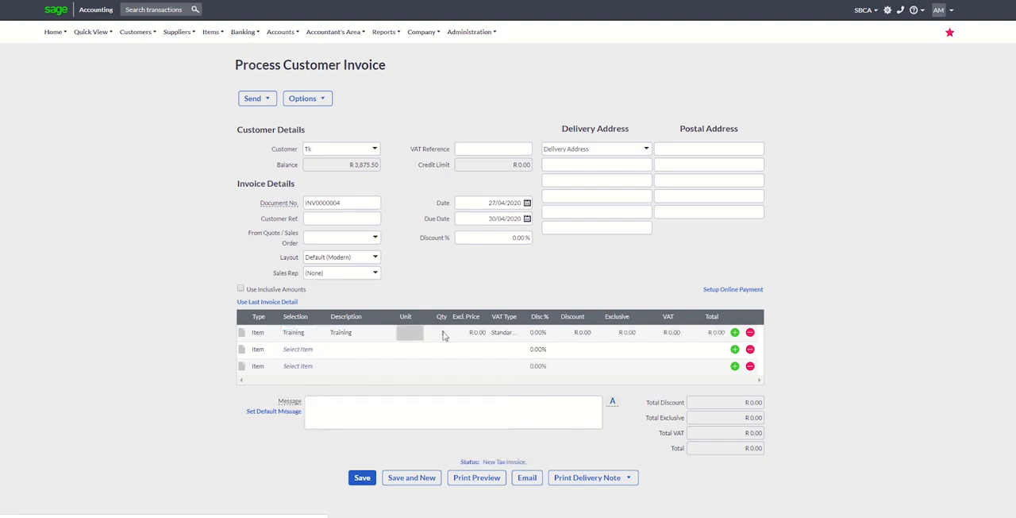
# Set the Training line's quantity to 2 and its exclusive price to 400, and save the customer invoice.
pyautogui.click(443, 334)
pyautogui.write('2')
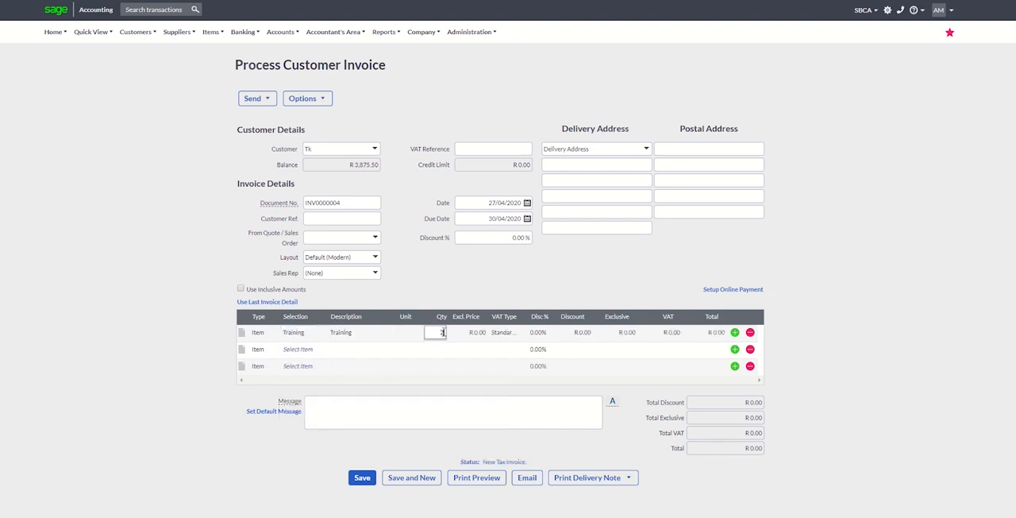
pyautogui.click(474, 333)
pyautogui.click(474, 335)
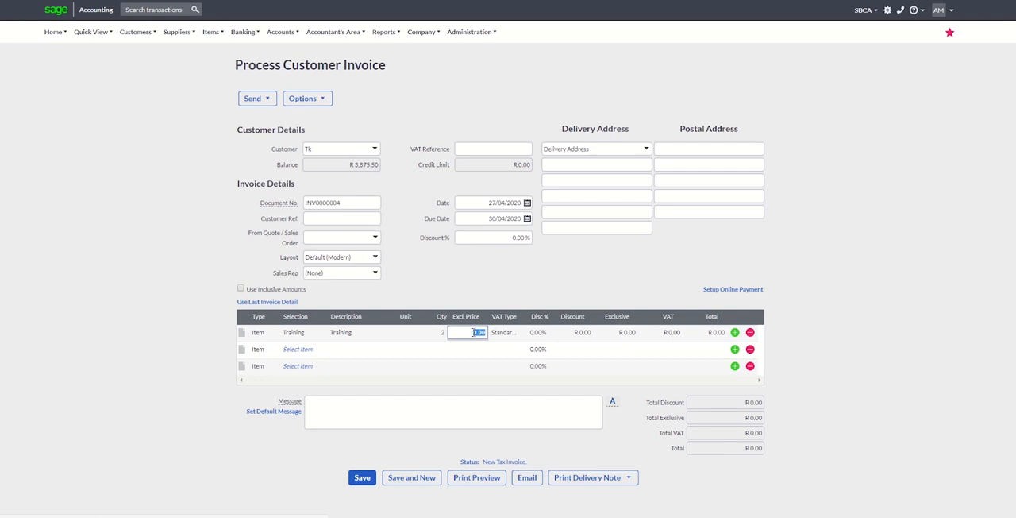
pyautogui.write('4')
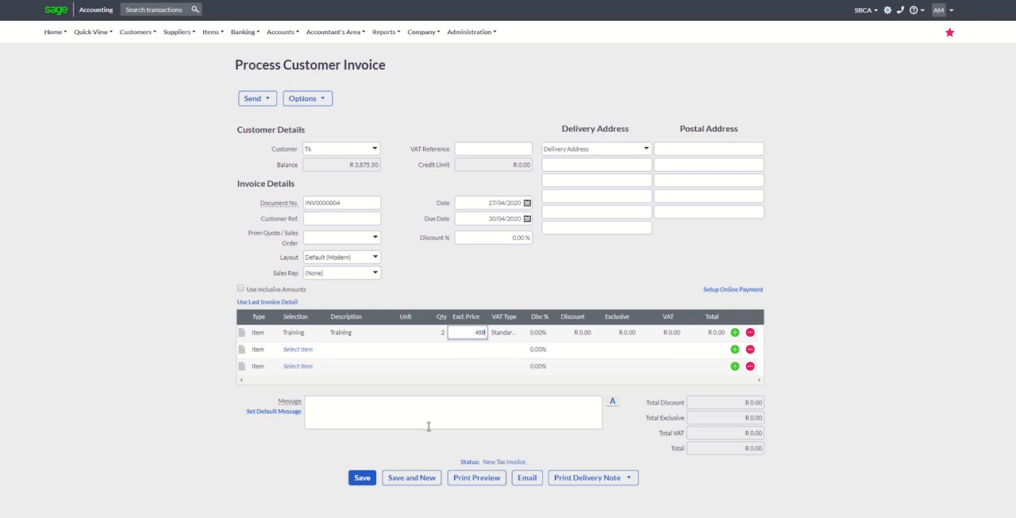
pyautogui.click(362, 479)
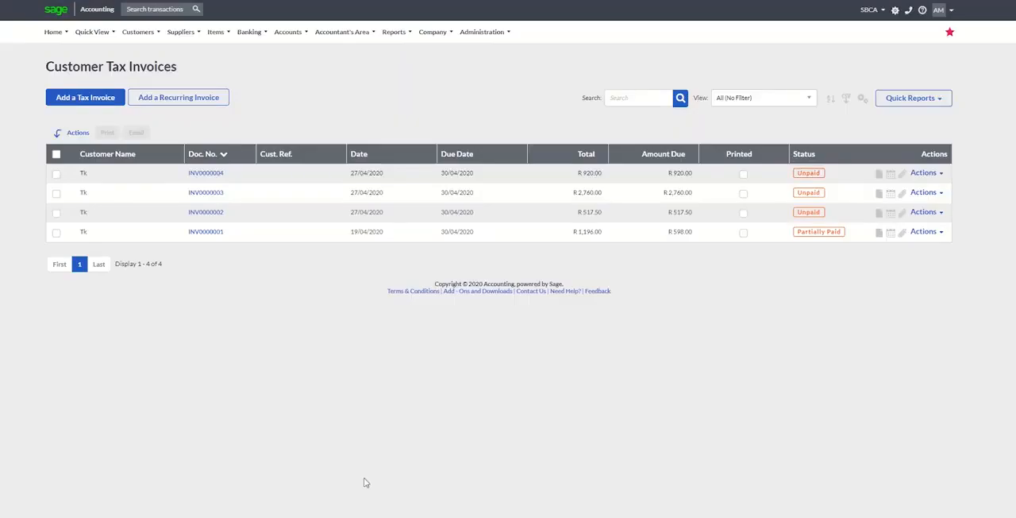
# Generate the Account Transactions report for the Training account for the current month.
pyautogui.click(406, 34)
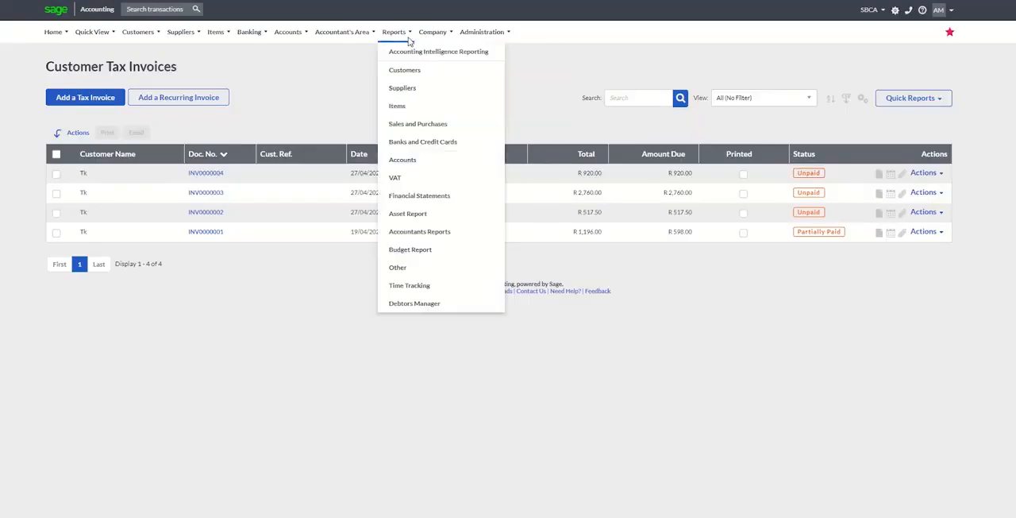
pyautogui.click(411, 162)
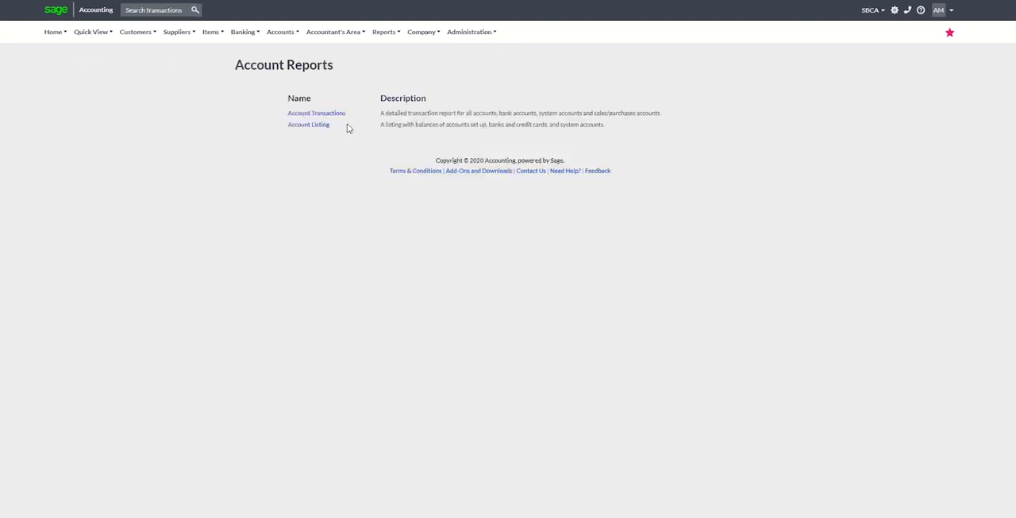
pyautogui.click(332, 116)
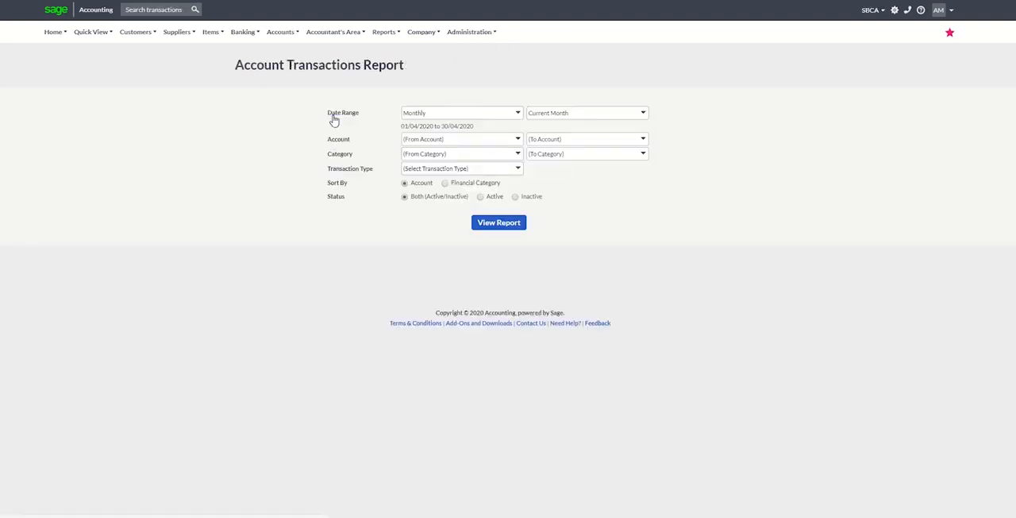
pyautogui.click(518, 141)
pyautogui.write('Training')
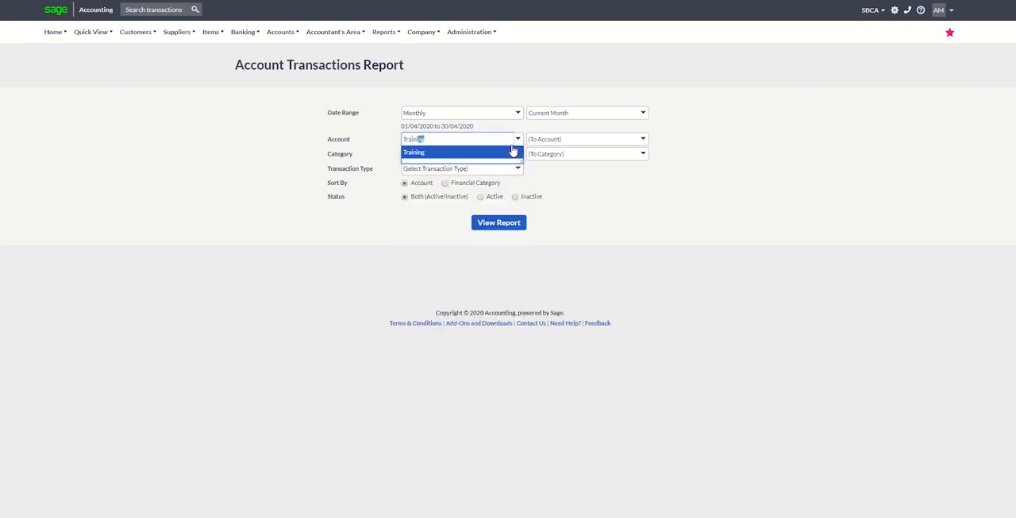
pyautogui.click(500, 152)
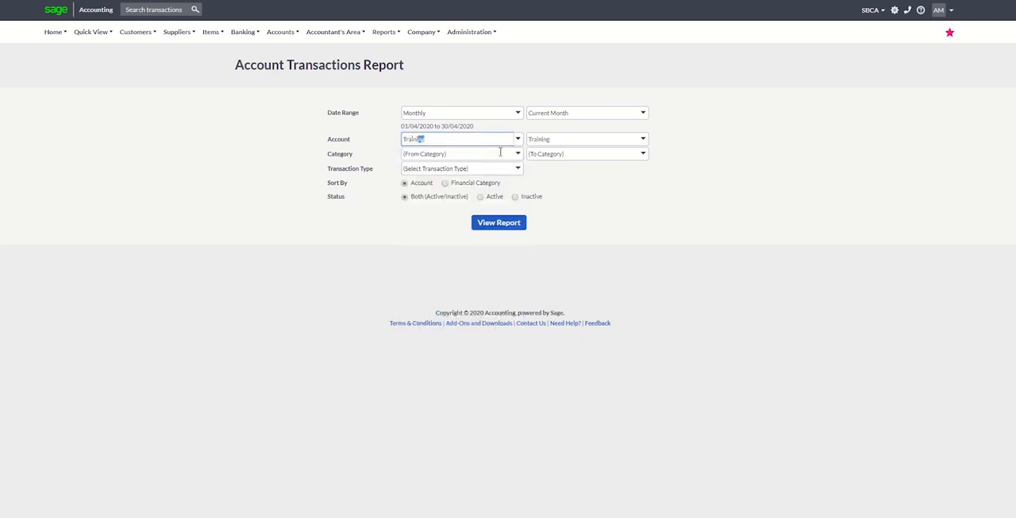
pyautogui.click(490, 224)
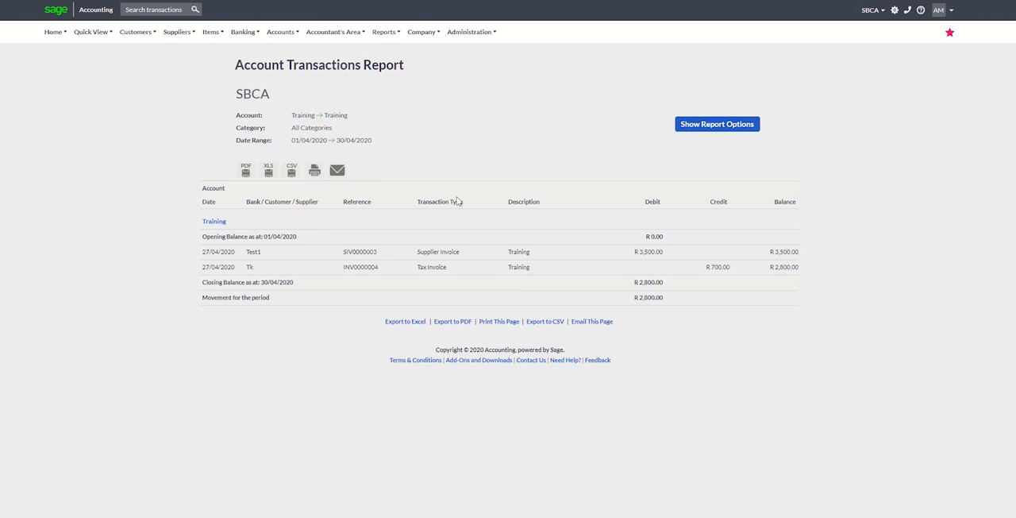
# Generate the Profit and Loss report and examine the Training amount under Expenses.
pyautogui.click(397, 42)
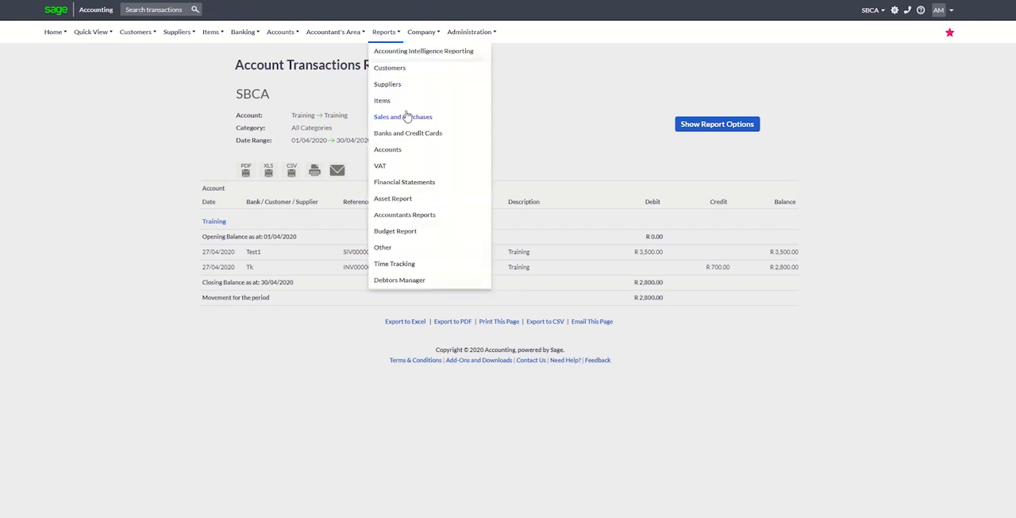
pyautogui.click(412, 184)
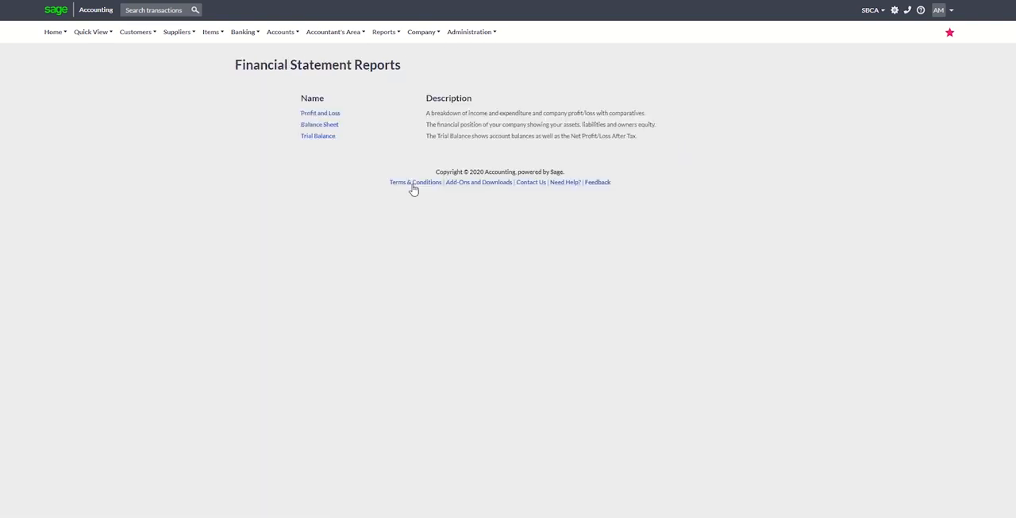
pyautogui.click(325, 114)
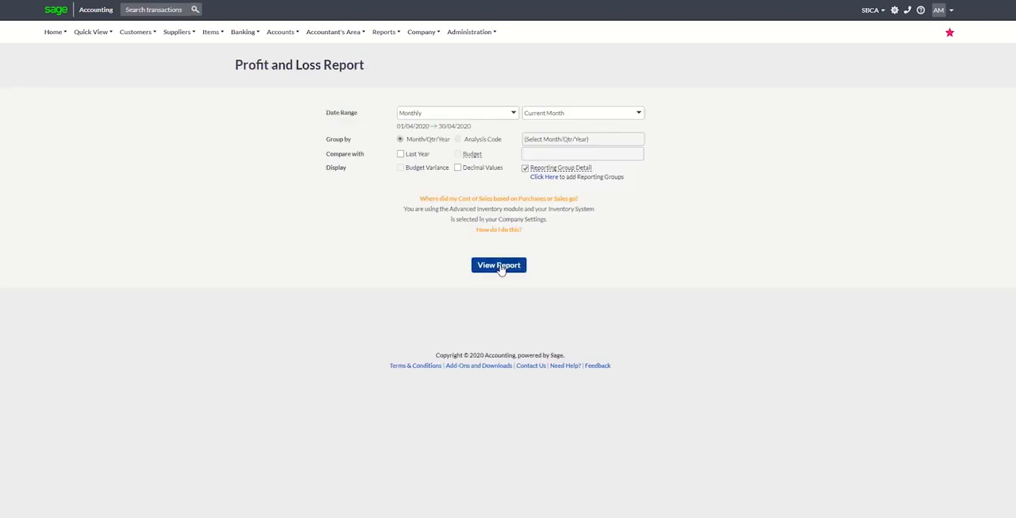
pyautogui.click(500, 267)
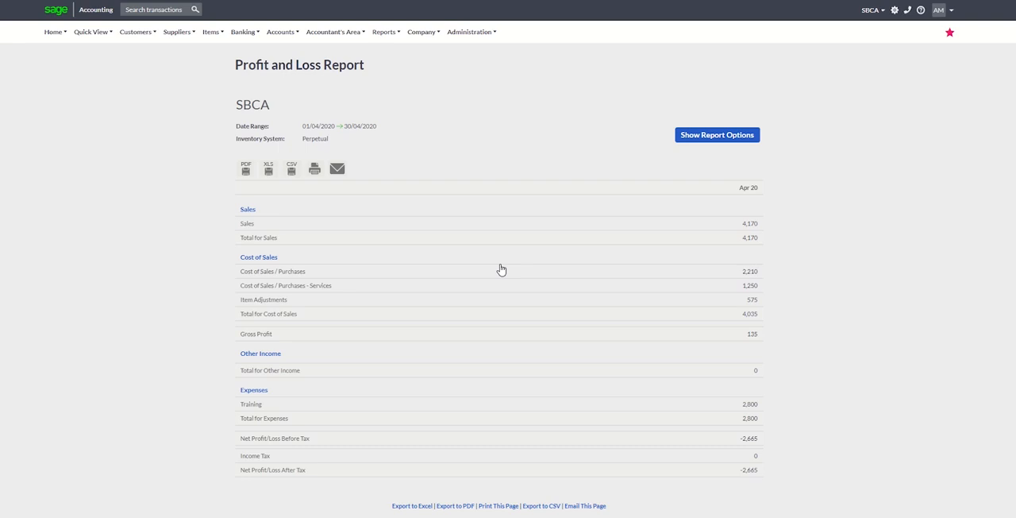
pyautogui.click(751, 405)
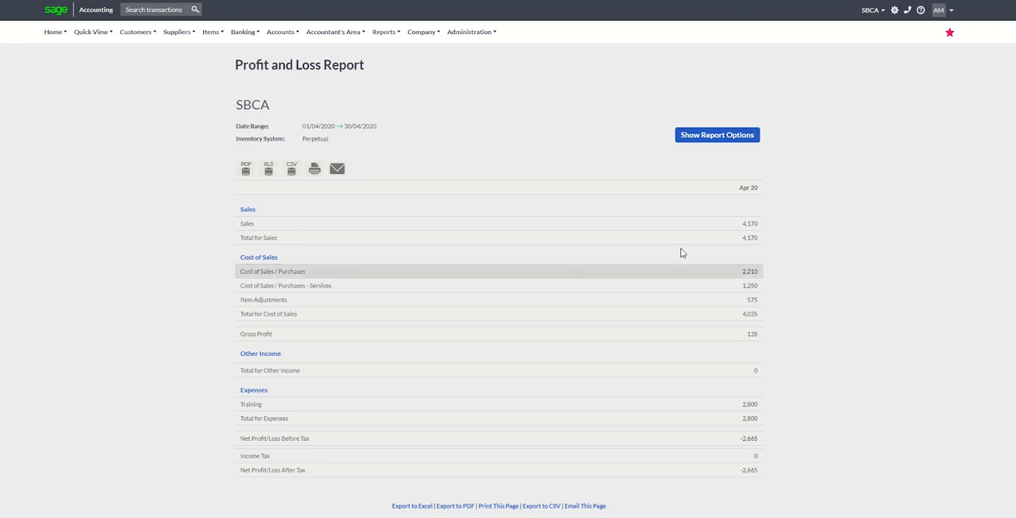
# Review the Cost of Sales / Purchases and Cost of Sales / Purchases - Services breakdowns from the Profit and Loss report.
pyautogui.click(747, 273)
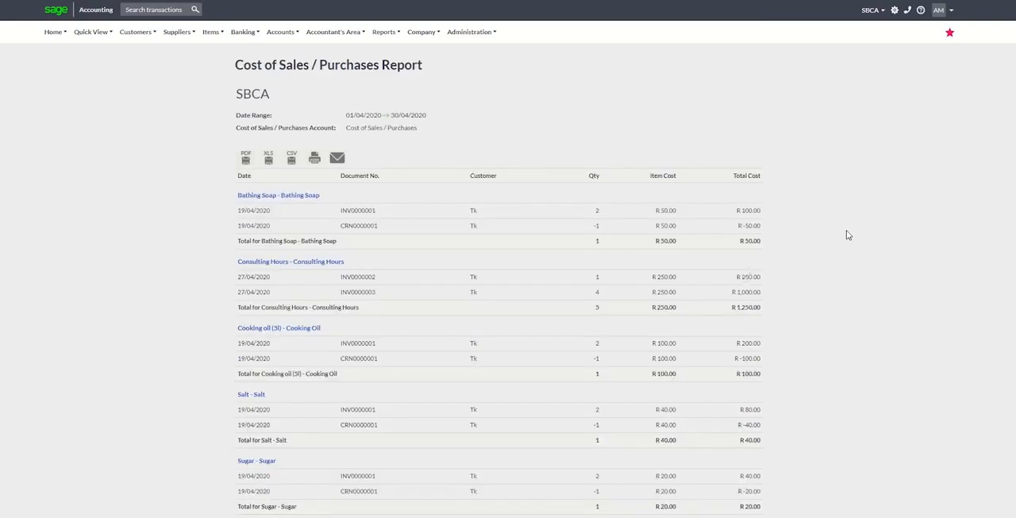
pyautogui.scroll(-3, 508, 258)
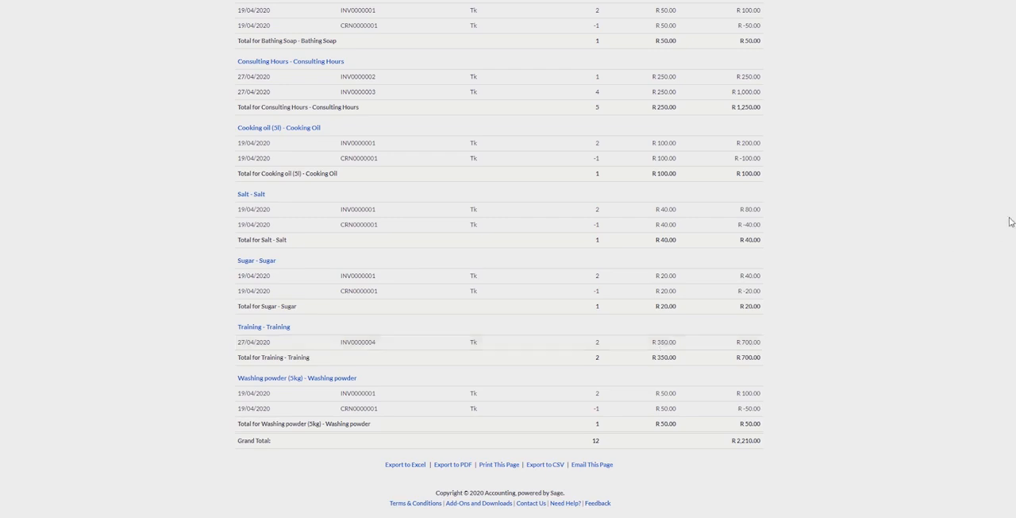
pyautogui.scroll(1, 1012, 192)
pyautogui.scroll(5, 1002, 131)
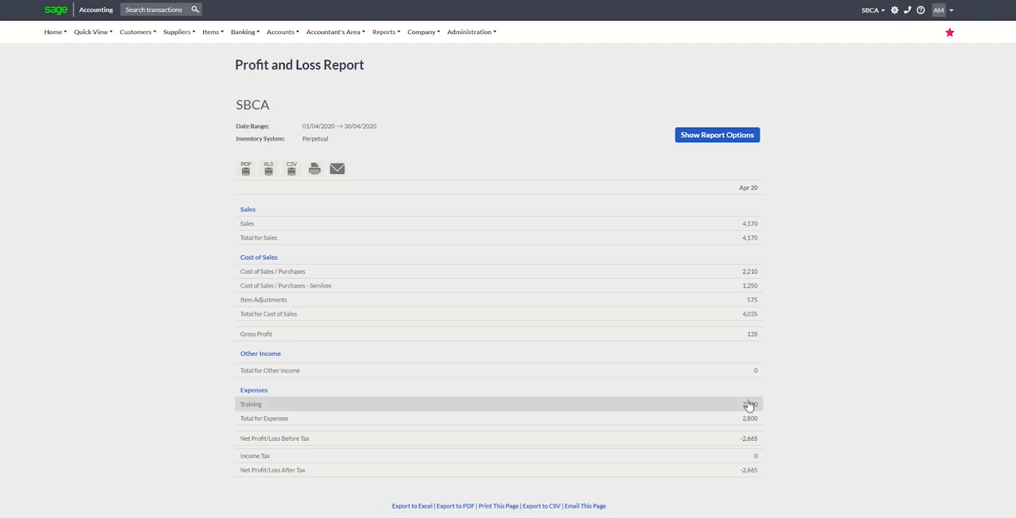
pyautogui.click(751, 288)
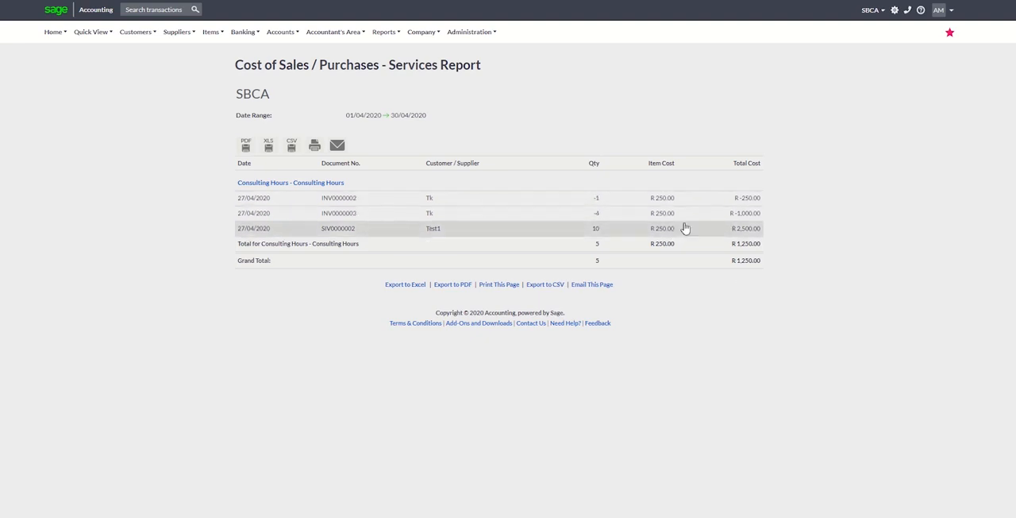
# Open the Training item from the list of items, check its Service Item Recovery Account and save the item.
pyautogui.click(211, 32)
pyautogui.moveTo(225, 72)
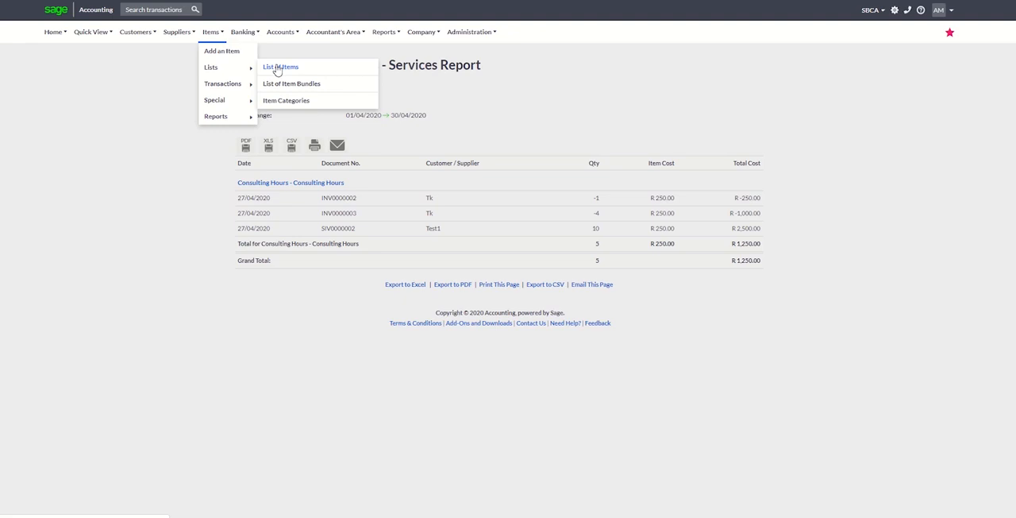
pyautogui.click(277, 70)
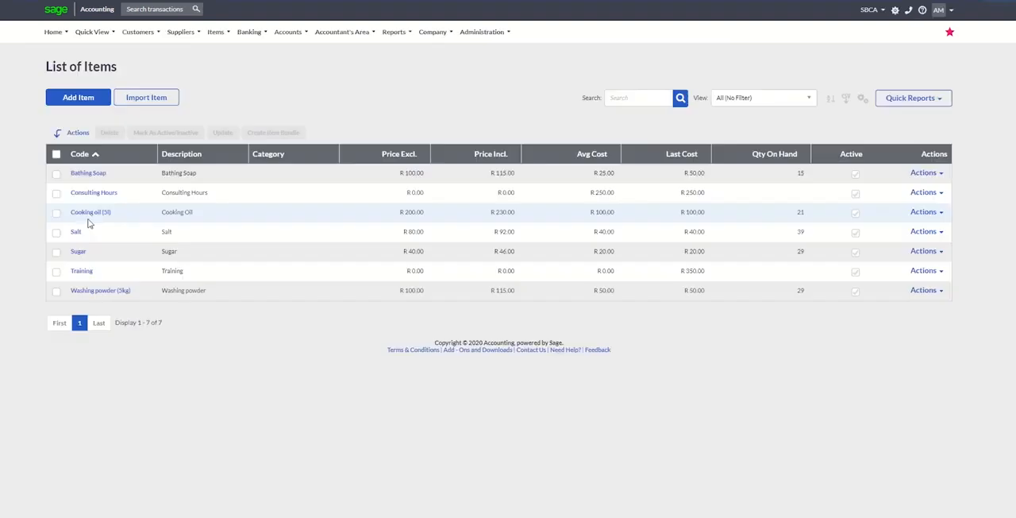
pyautogui.click(81, 271)
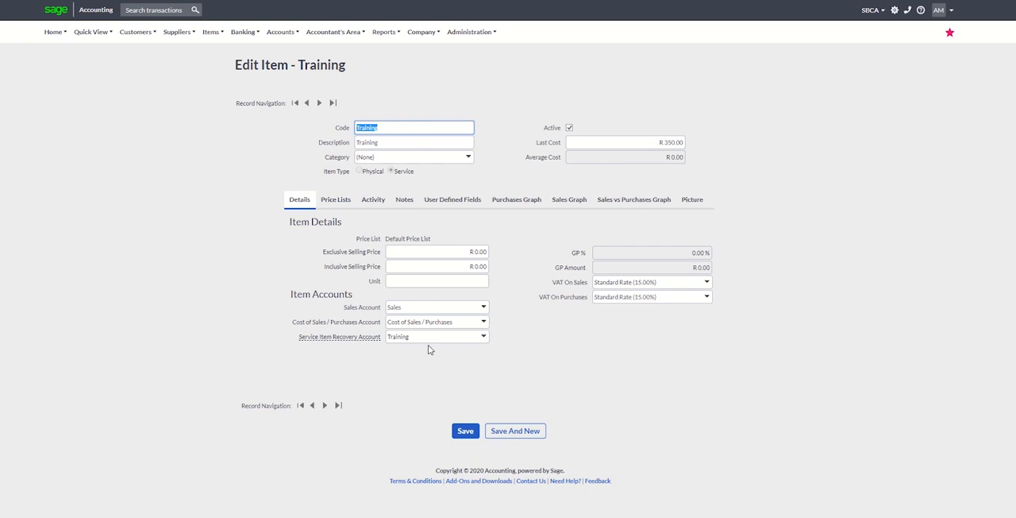
pyautogui.click(465, 431)
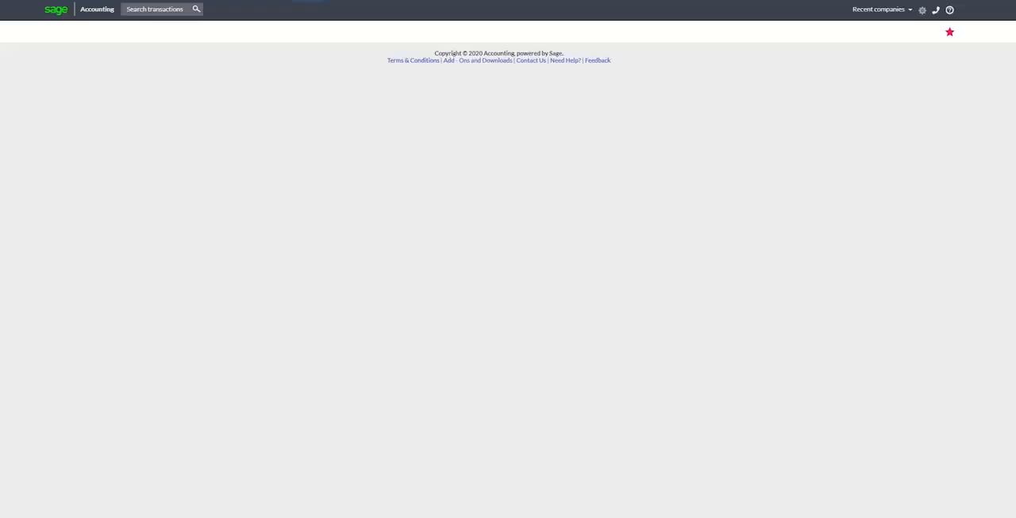